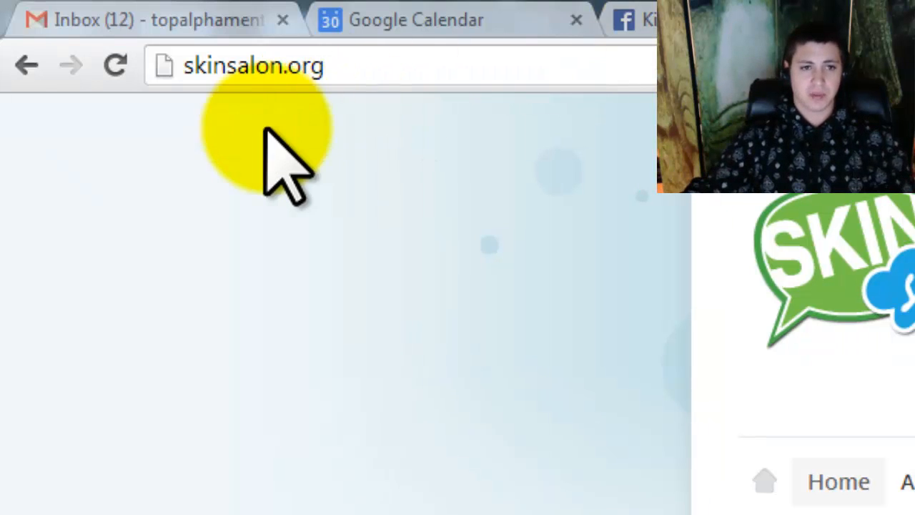
Open skinsalon.org/wp-admin and log in to the site with the prefilled credentials
{"action": "left_click", "coordinate": [371, 71]}
{"action": "left_click", "coordinate": [372, 72]}
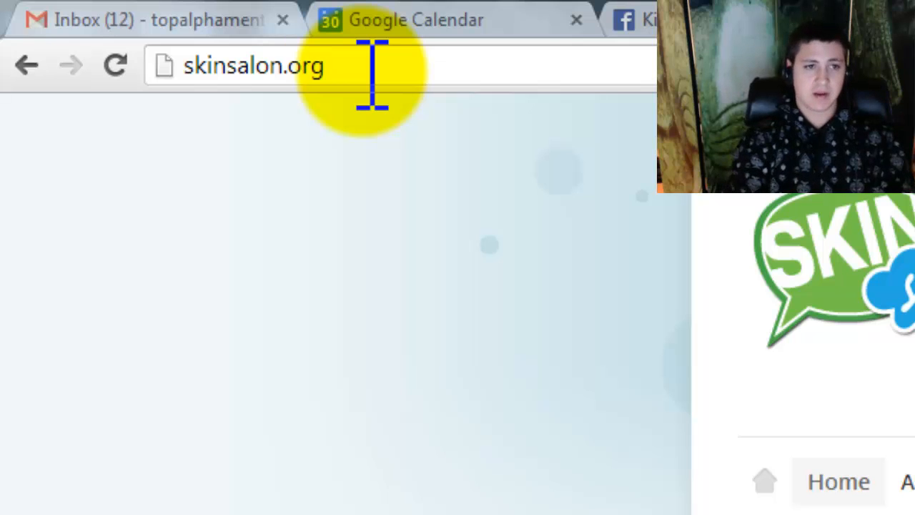
{"action": "type", "text": "/wp-admin"}
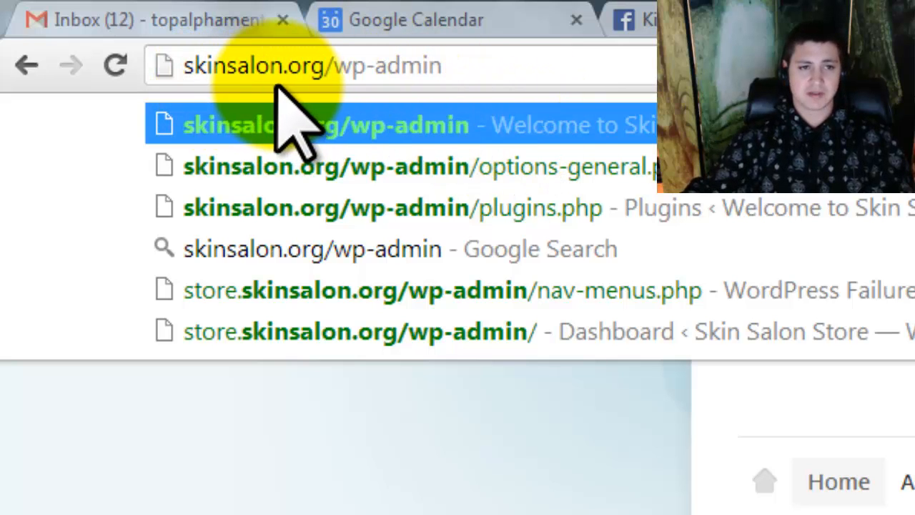
{"action": "key", "text": "Return"}
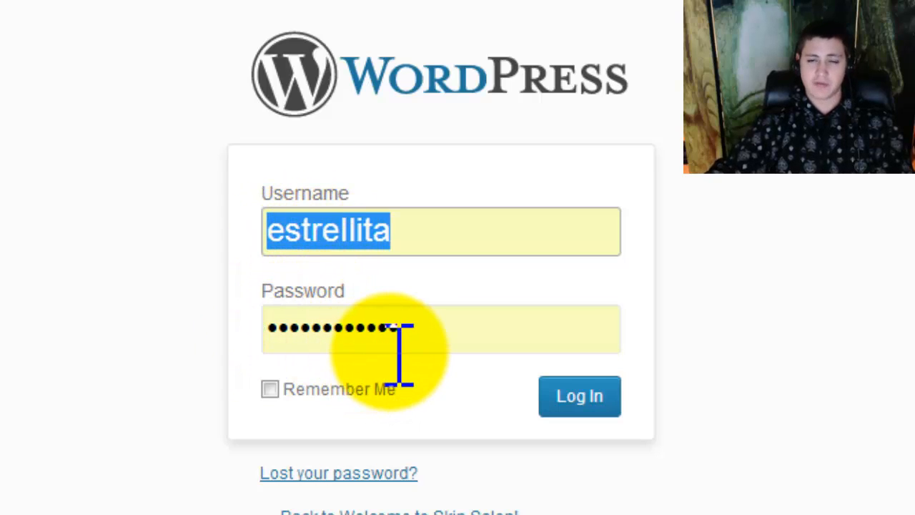
{"action": "left_click", "coordinate": [580, 402]}
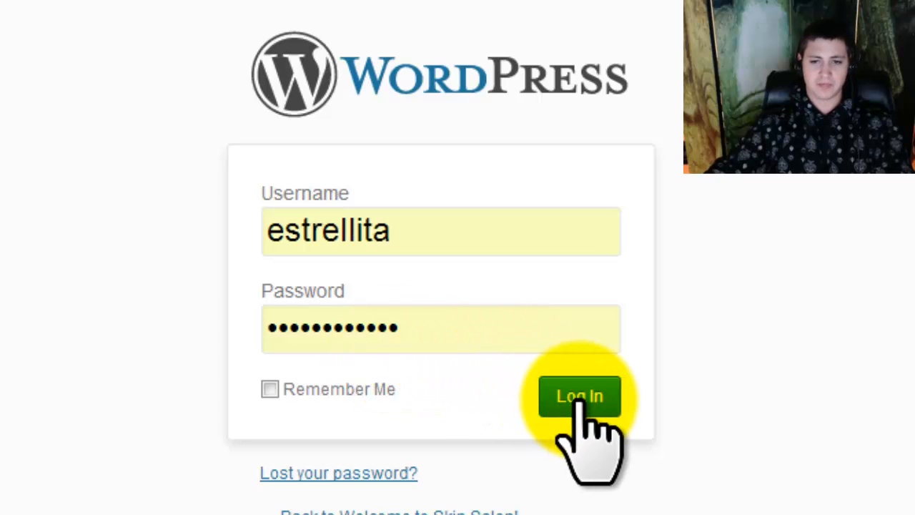
{"action": "left_click", "coordinate": [580, 400]}
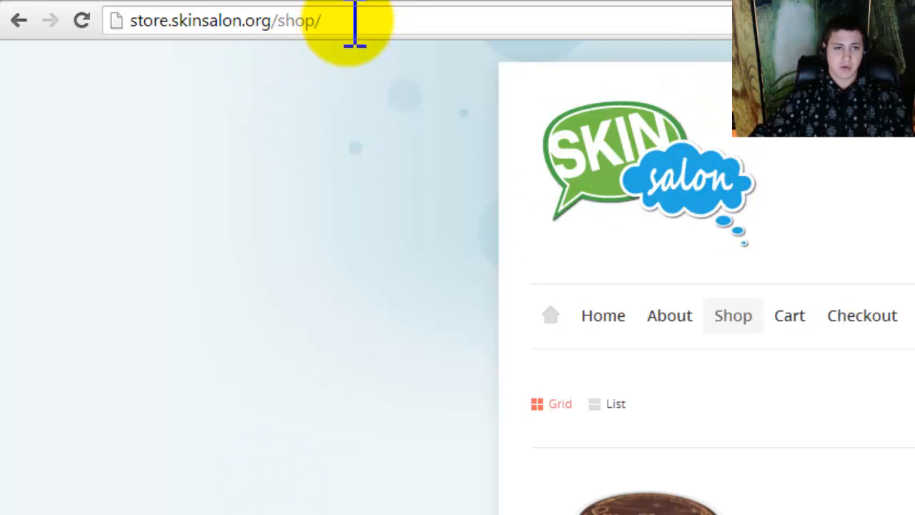
Open store.skinsalon.org/wp-admin and log in to the store's dashboard with the prefilled credentials
{"action": "left_click_drag", "start_coordinate": [355, 24], "coordinate": [277, 39]}
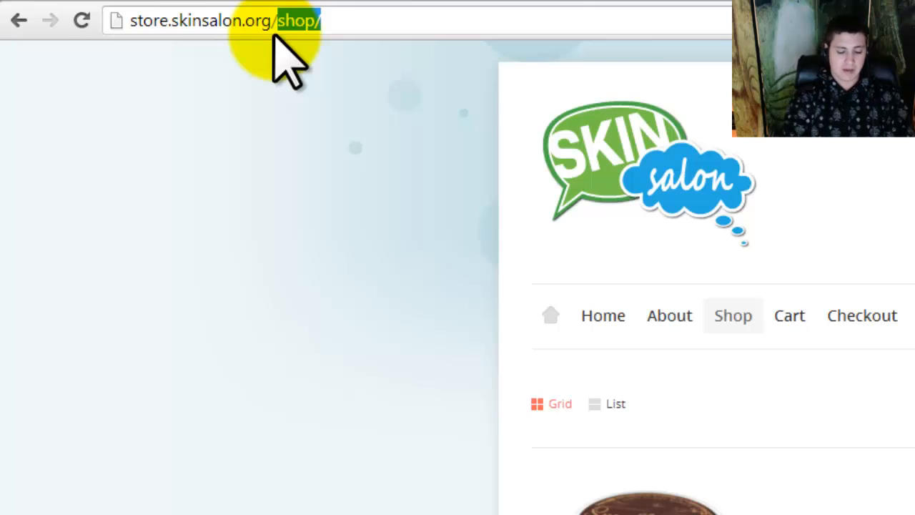
{"action": "type", "text": "wp-admin"}
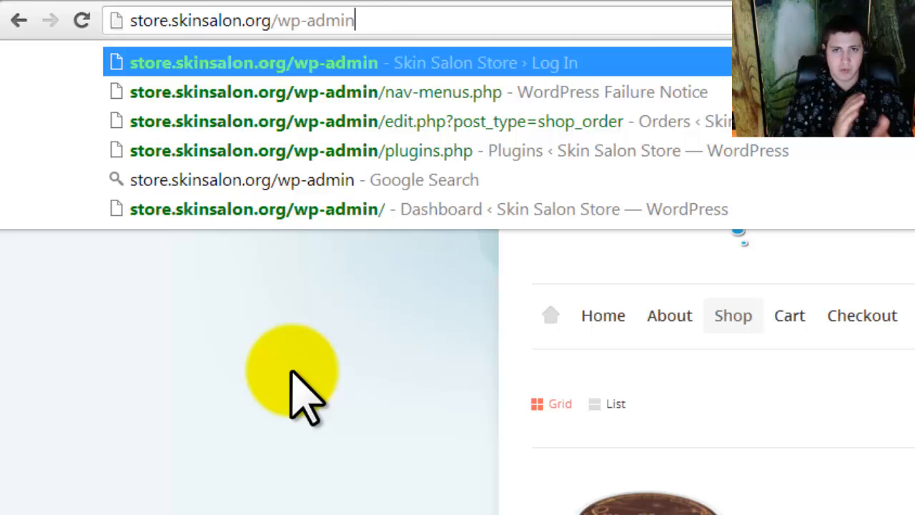
{"action": "key", "text": "Return"}
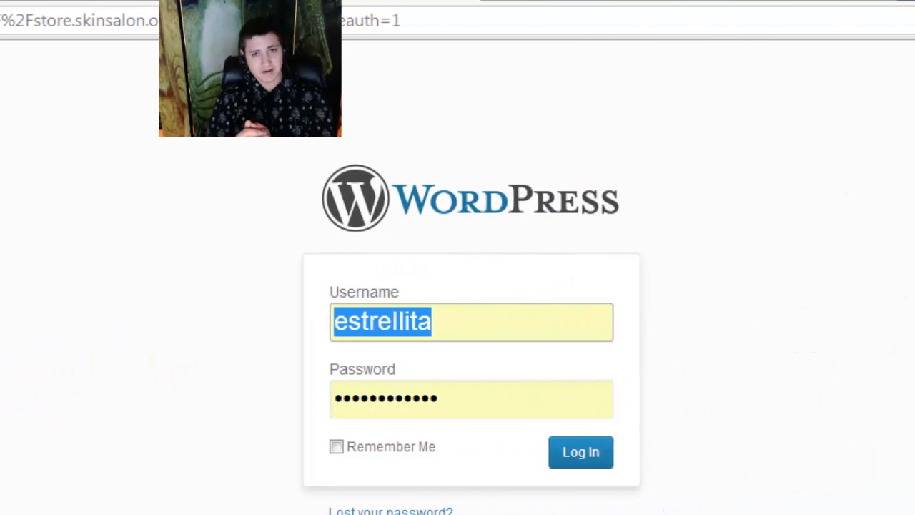
{"action": "left_click", "coordinate": [577, 450]}
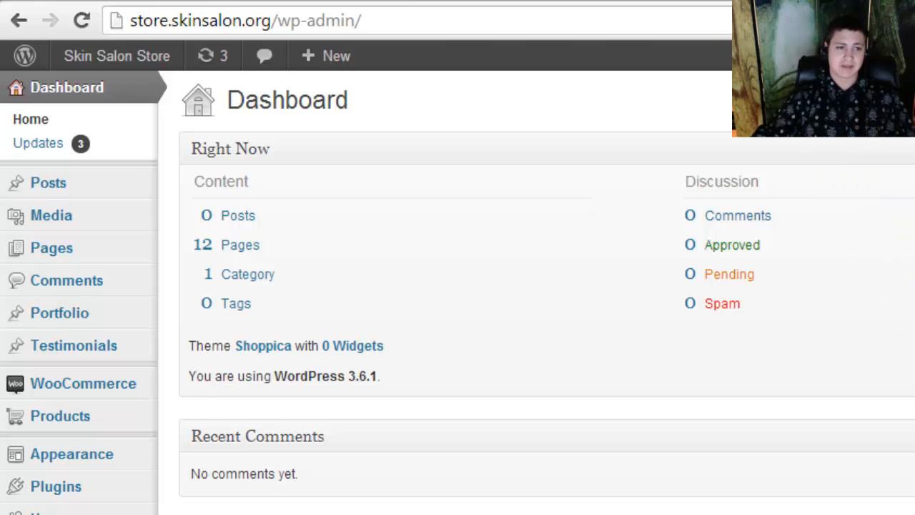
{"action": "left_click", "coordinate": [730, 0]}
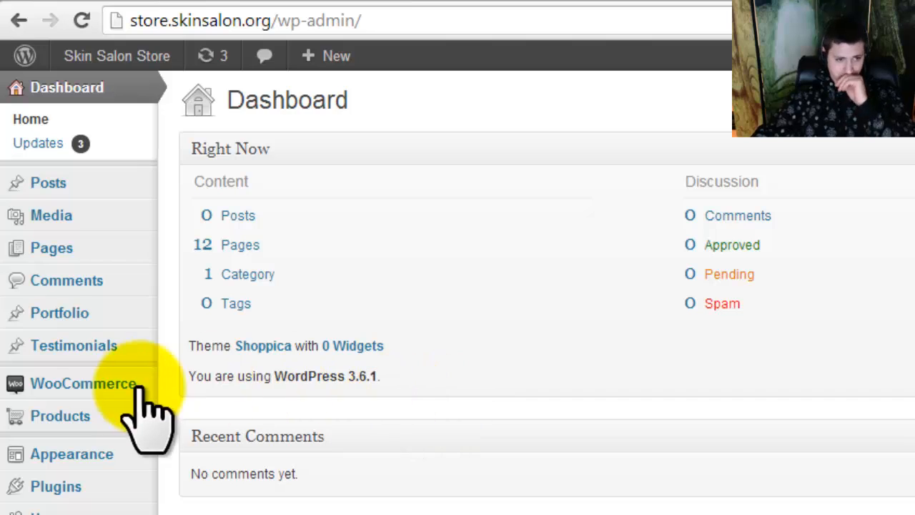
Open the store's product list and duplicate the Sugar Buzz Coffee Body Scrub product
{"action": "mouse_move", "coordinate": [113, 397]}
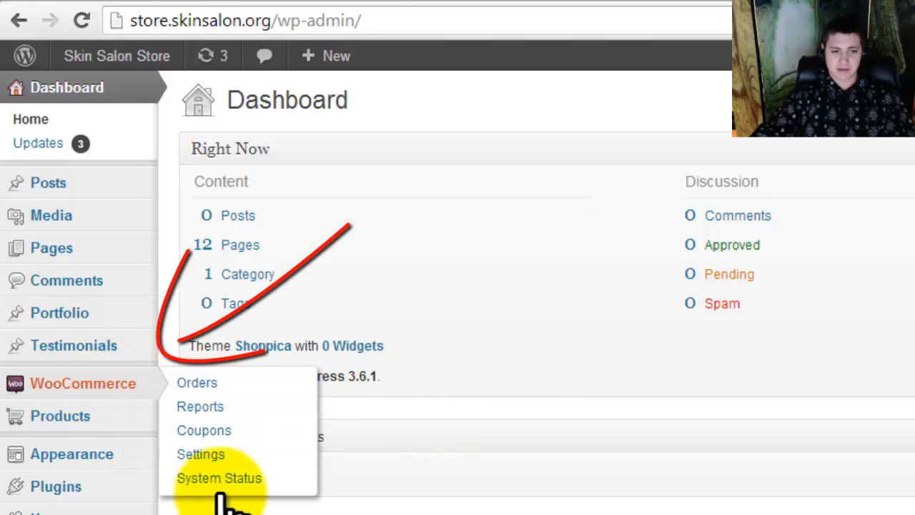
{"action": "mouse_move", "coordinate": [110, 420]}
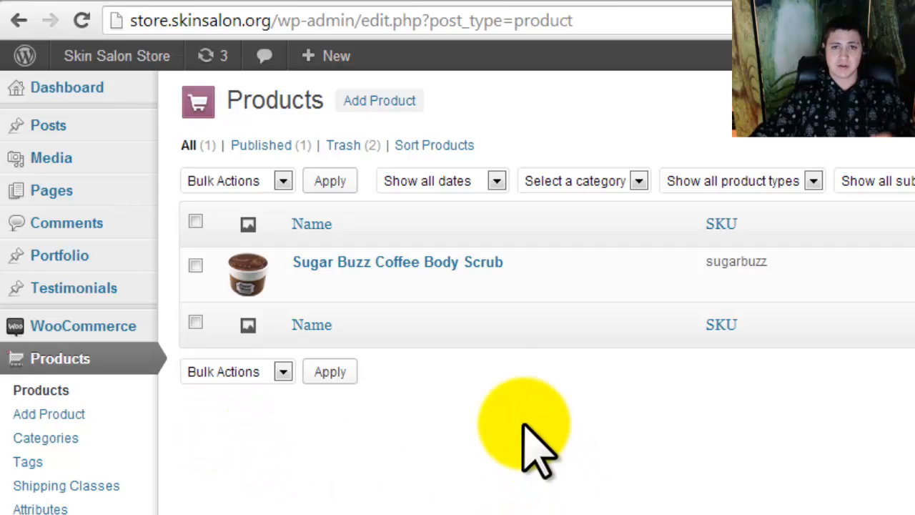
{"action": "mouse_move", "coordinate": [422, 289]}
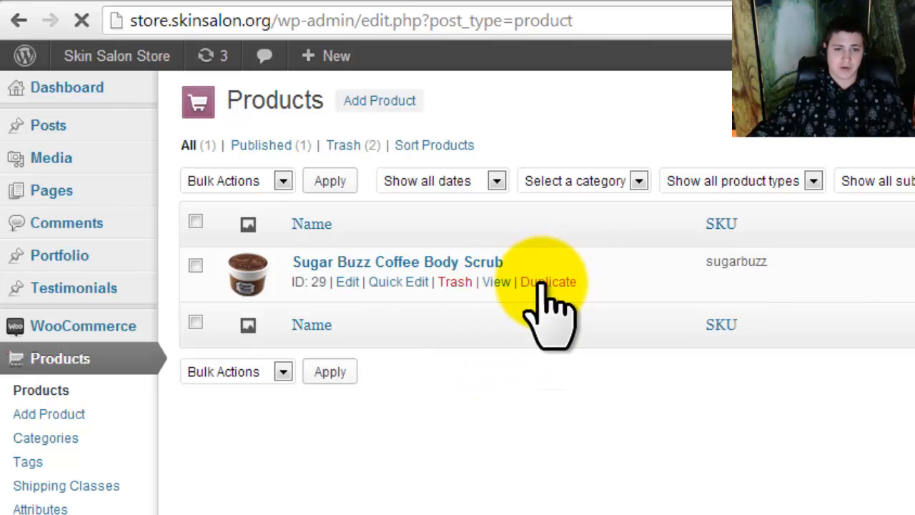
{"action": "left_click", "coordinate": [547, 282]}
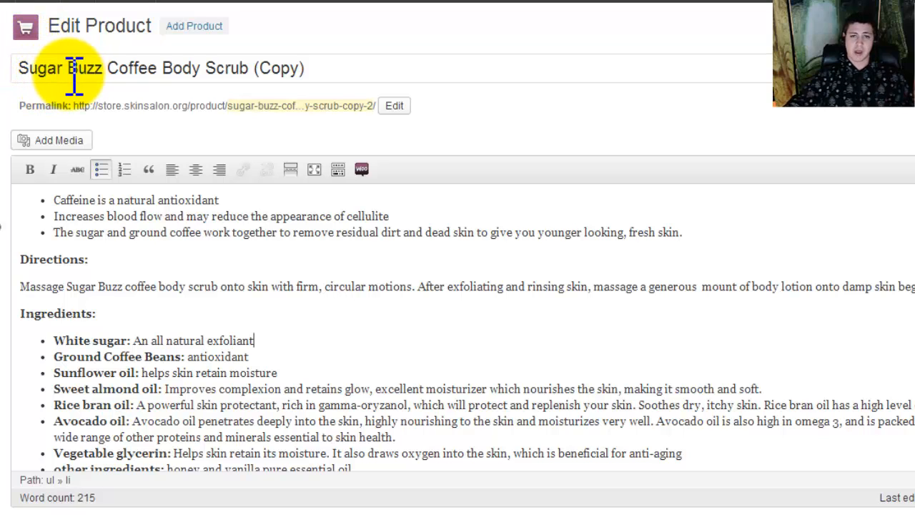
Replace the duplicated product's title with "Product Name"
{"action": "left_click", "coordinate": [209, 67]}
{"action": "key", "text": "ctrl+a"}
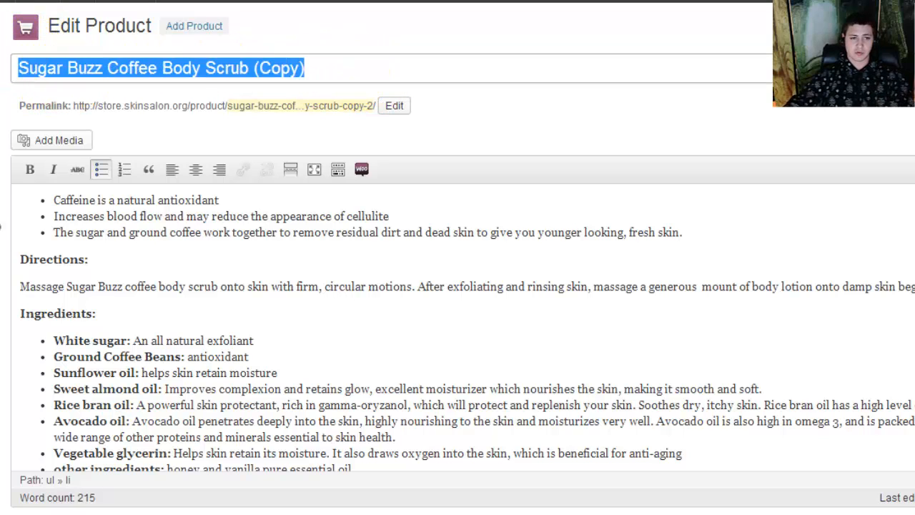
{"action": "key", "text": "BackSpace"}
{"action": "type", "text": "Product Name"}
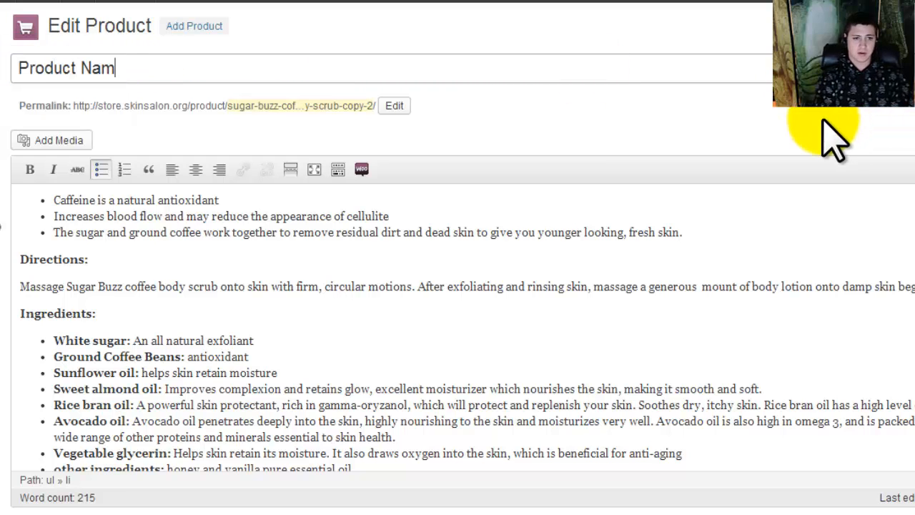
Change the product's permalink slug to "Product-name" and accept it
{"action": "left_click", "coordinate": [394, 106]}
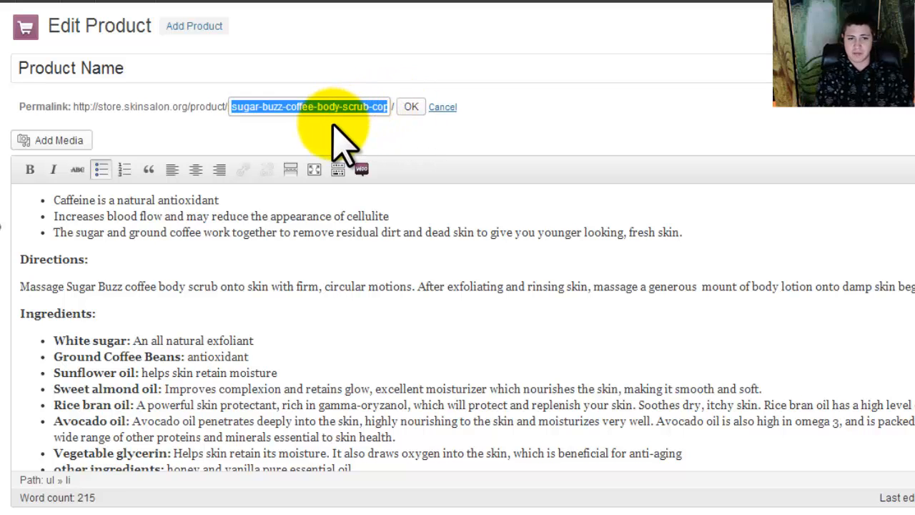
{"action": "type", "text": "Product-name"}
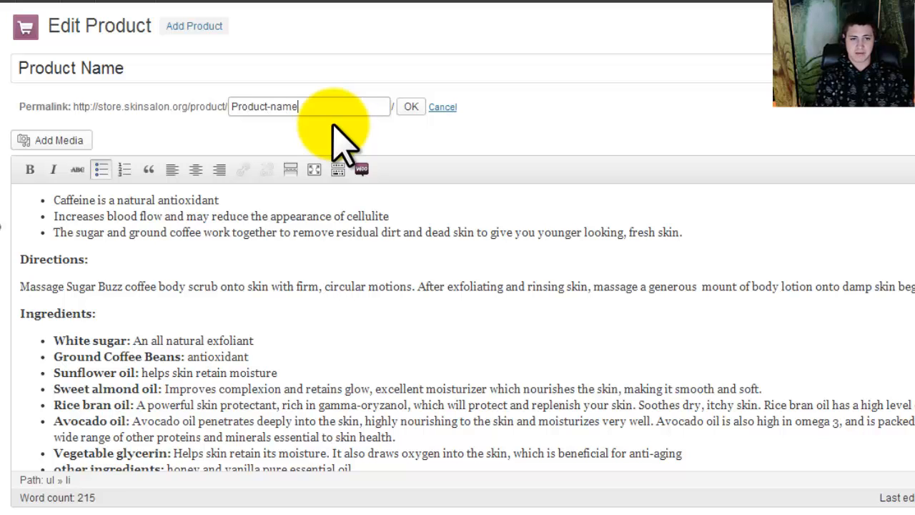
{"action": "left_click", "coordinate": [412, 106]}
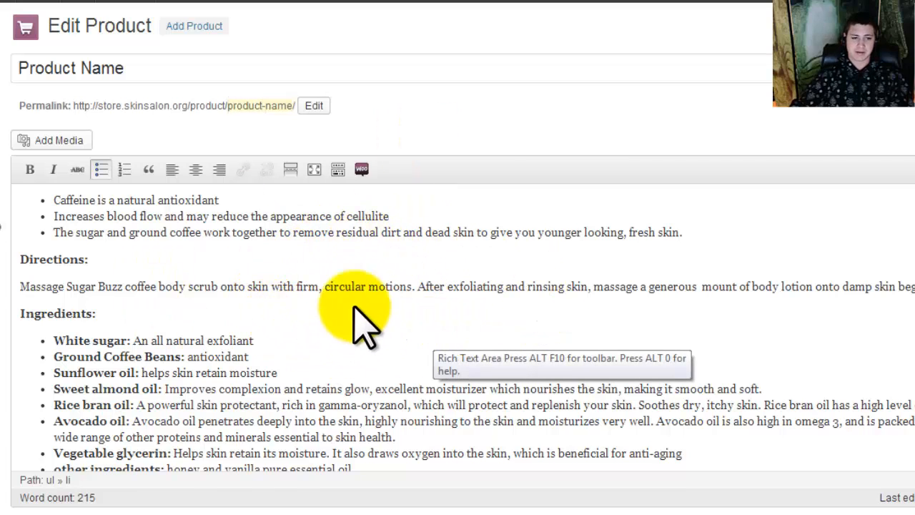
Look over the product description and open the entry fields for adding a new product category
{"action": "scroll", "coordinate": [434, 337], "scroll_direction": "down", "scroll_amount": 1}
{"action": "scroll", "coordinate": [433, 337], "scroll_direction": "up", "scroll_amount": 1}
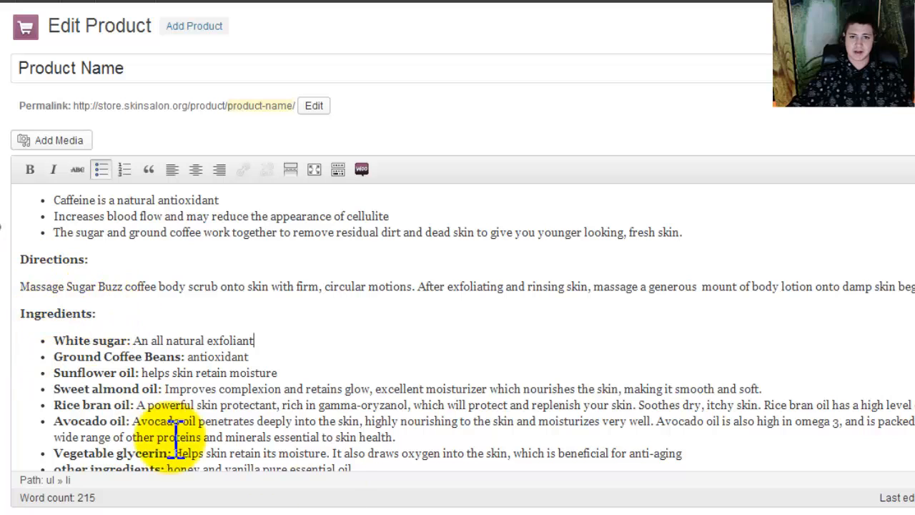
{"action": "scroll", "coordinate": [458, 329], "scroll_direction": "down", "scroll_amount": 1}
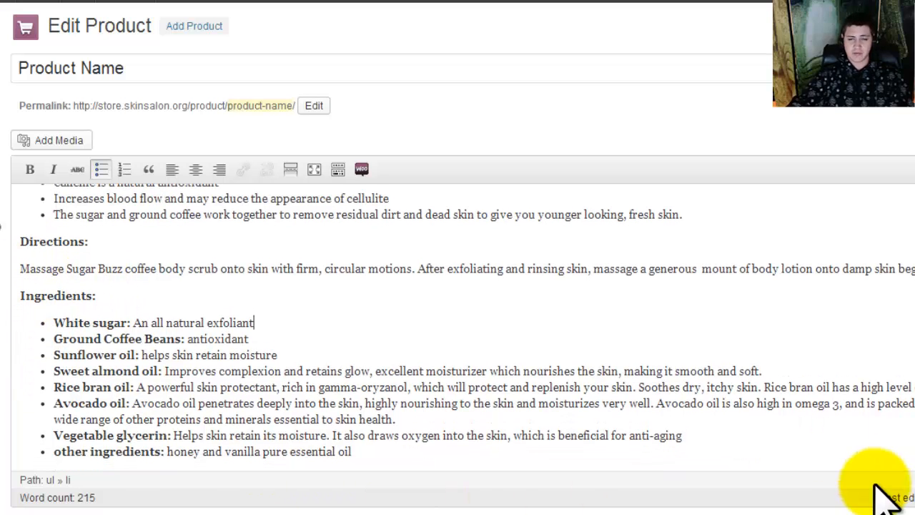
{"action": "scroll", "coordinate": [429, 501], "scroll_direction": "down", "scroll_amount": 2}
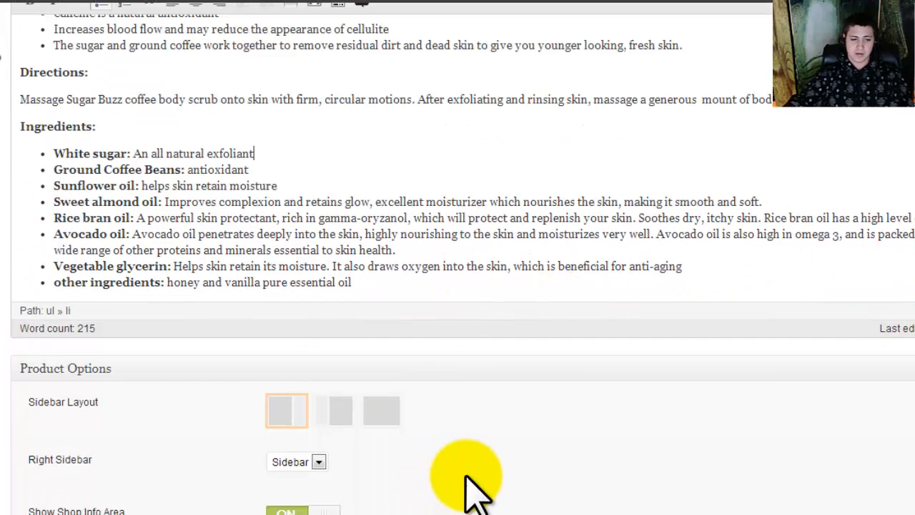
{"action": "scroll", "coordinate": [473, 494], "scroll_direction": "up", "scroll_amount": 2}
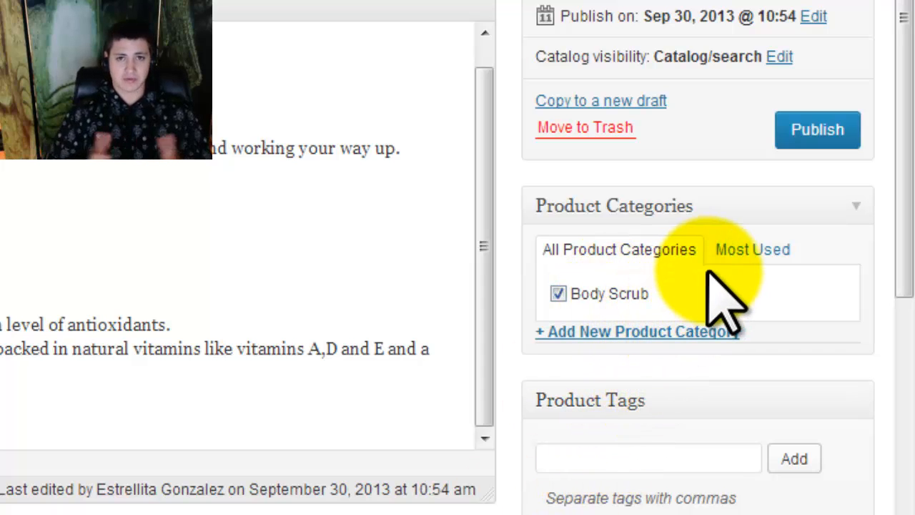
{"action": "left_click", "coordinate": [658, 331]}
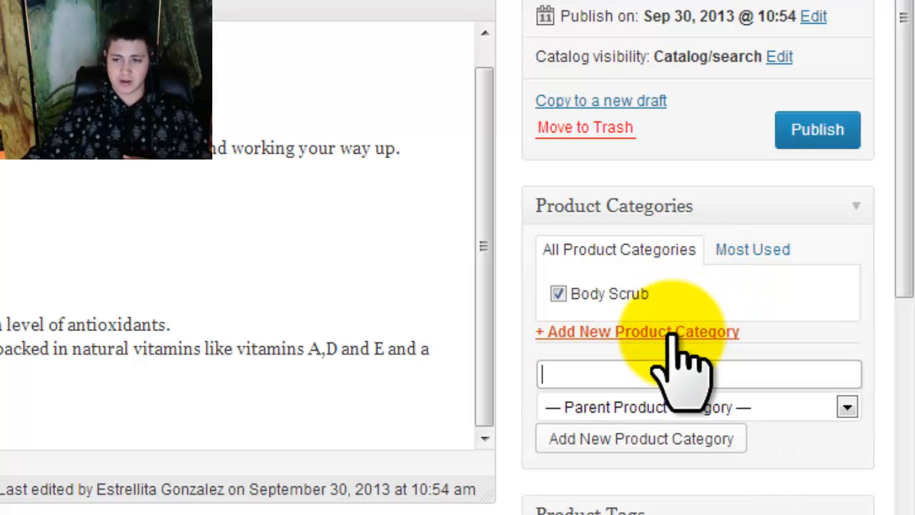
{"action": "left_click", "coordinate": [639, 373]}
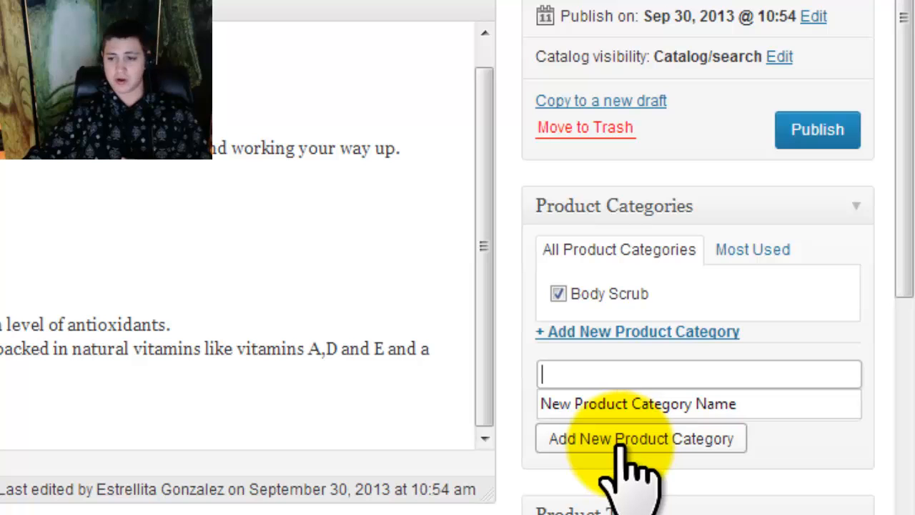
Remove the Body Scrub product tag and add it back from the most used tags
{"action": "scroll", "coordinate": [630, 424], "scroll_direction": "down", "scroll_amount": 5}
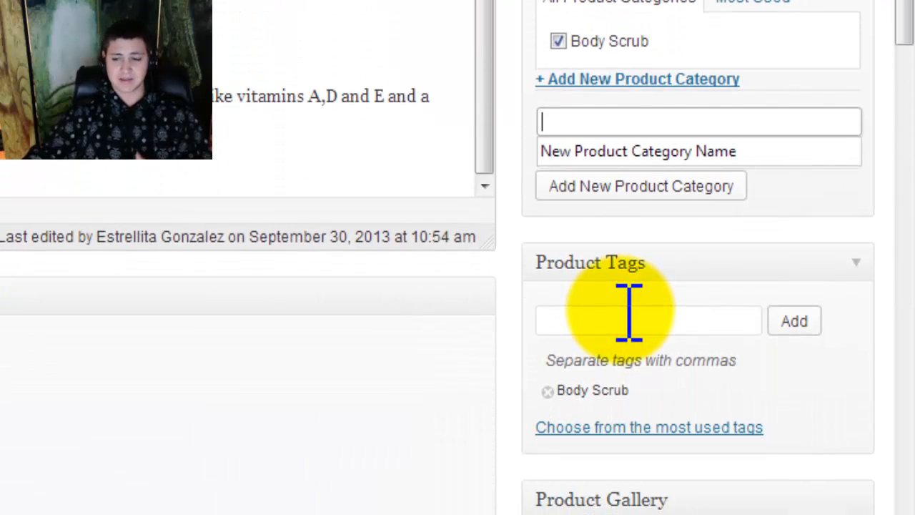
{"action": "left_click", "coordinate": [630, 316]}
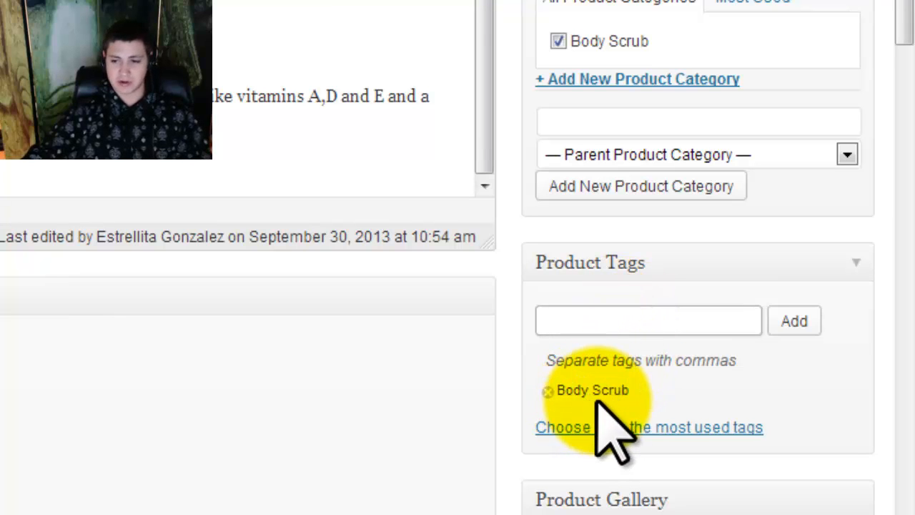
{"action": "left_click", "coordinate": [545, 392]}
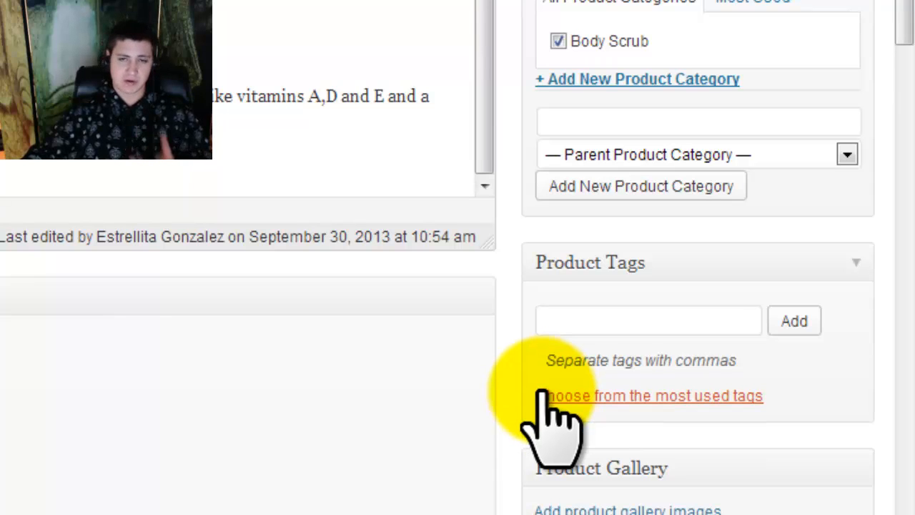
{"action": "left_click", "coordinate": [544, 398]}
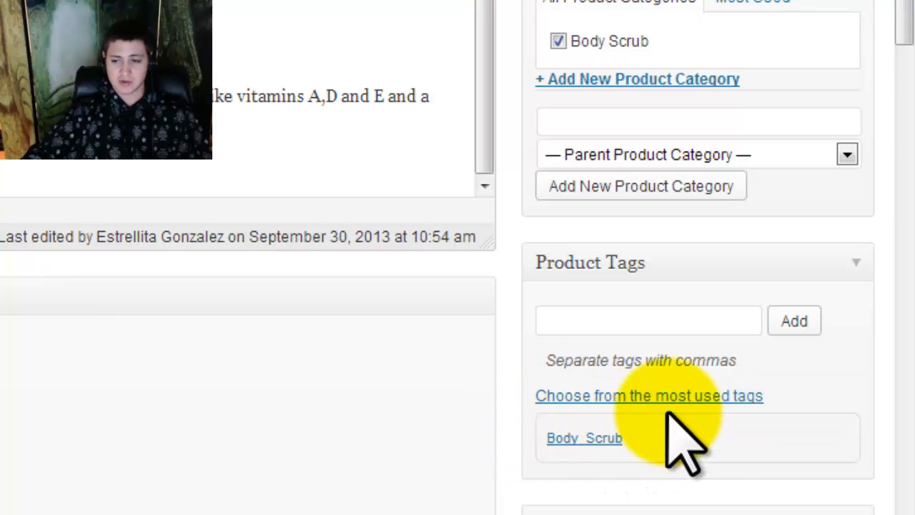
{"action": "left_click", "coordinate": [611, 439]}
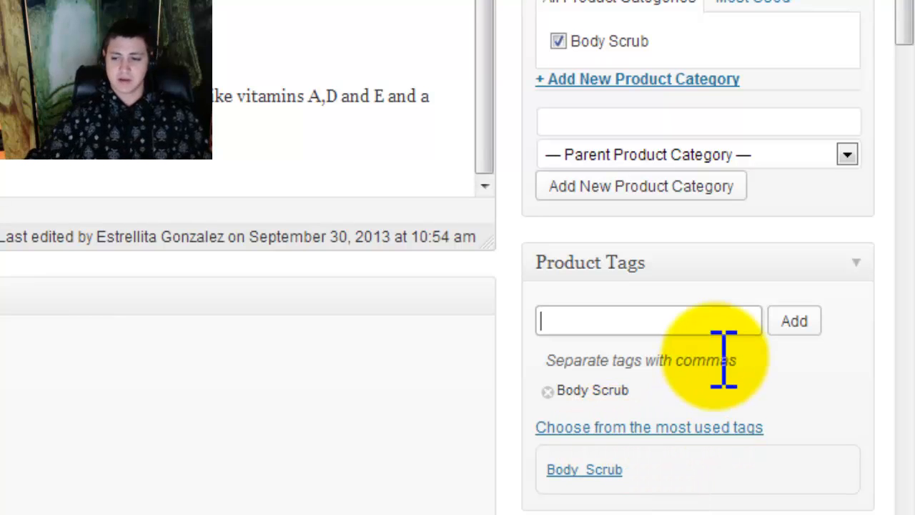
Remove the product's Body Scrub tag, and enter "Product type" as a trial tag before clearing the entry
{"action": "left_click", "coordinate": [547, 392]}
{"action": "left_click", "coordinate": [587, 332]}
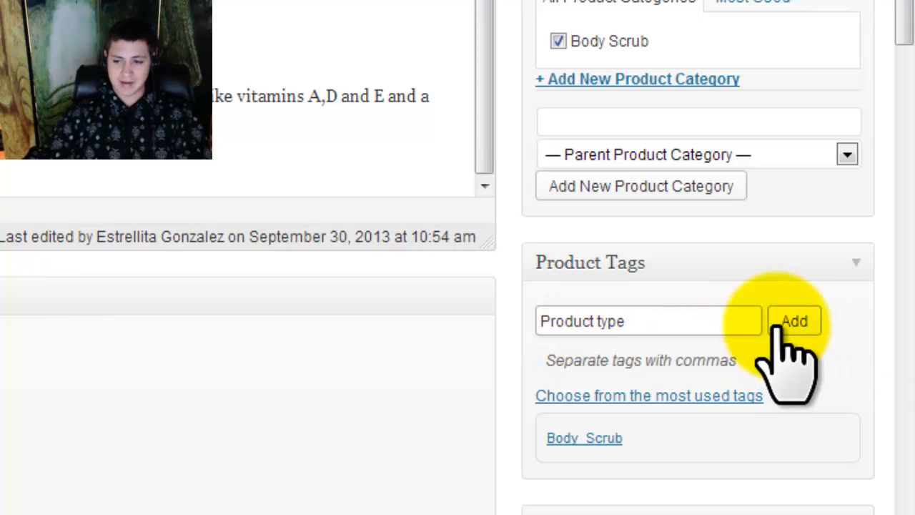
{"action": "left_click_drag", "start_coordinate": [703, 315], "coordinate": [491, 337]}
{"action": "key", "text": "BackSpace"}
Remove the product's featured image and set coffee_bodybuzz-trans.png from the media library as the featured image
{"action": "scroll", "coordinate": [161, 454], "scroll_direction": "down", "scroll_amount": 5}
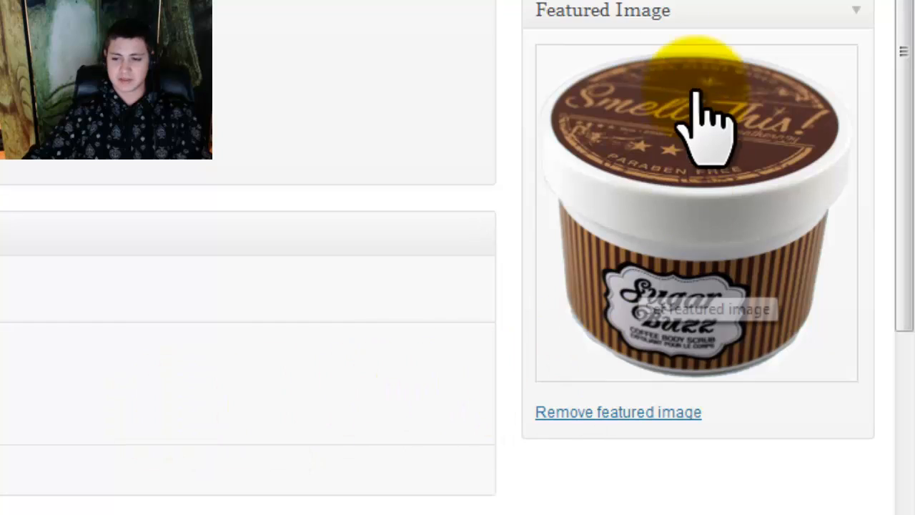
{"action": "left_click", "coordinate": [585, 412]}
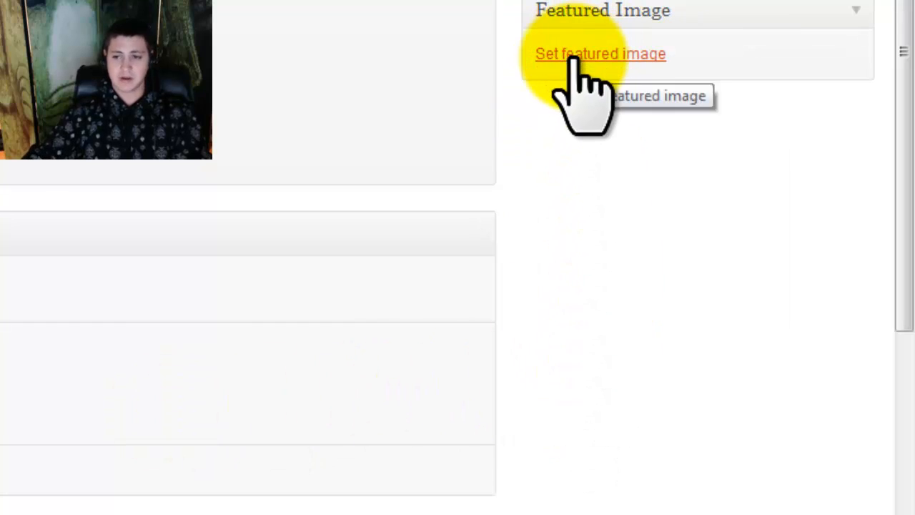
{"action": "left_click", "coordinate": [575, 55]}
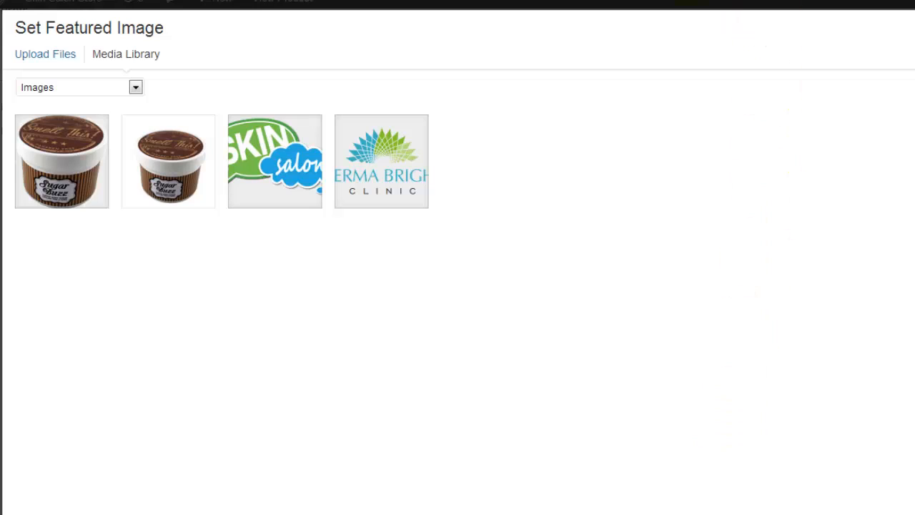
{"action": "left_click", "coordinate": [60, 54]}
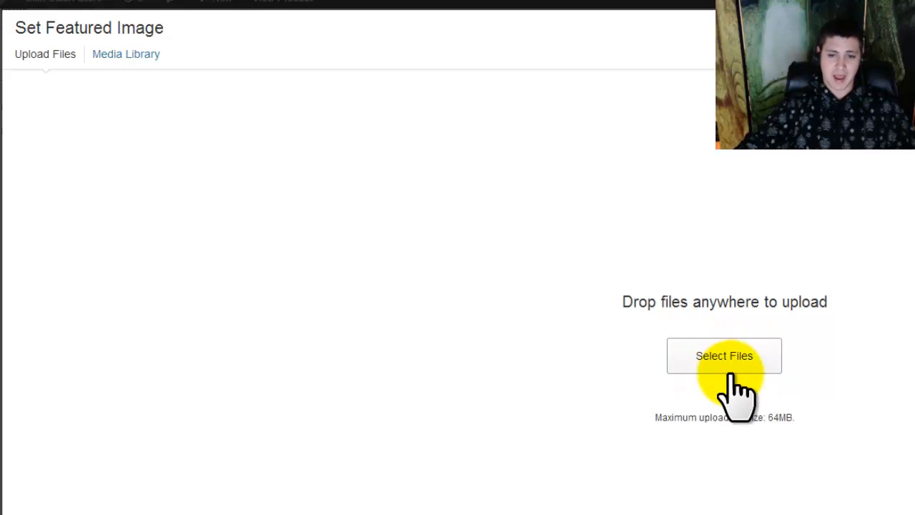
{"action": "left_click", "coordinate": [132, 56]}
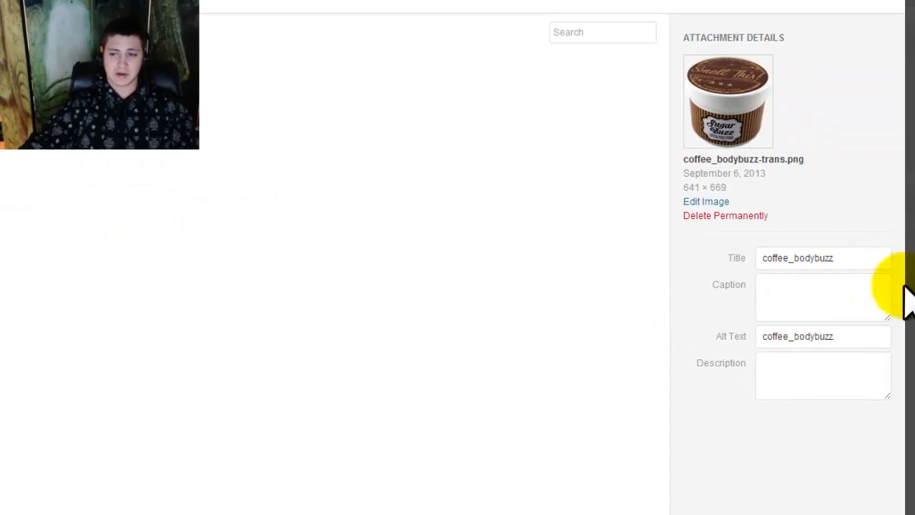
{"action": "left_click", "coordinate": [844, 513]}
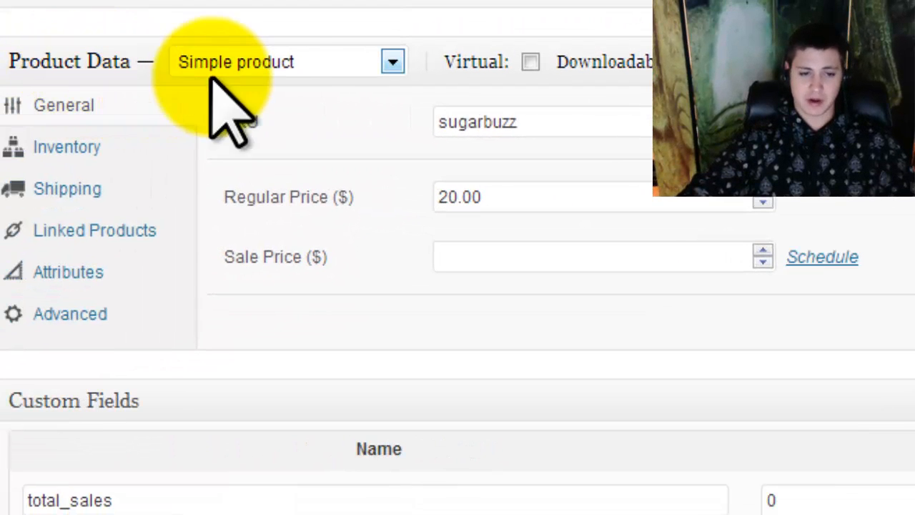
Keep Simple product as the product type, check the SKU and price fields, and open the sale price date fields
{"action": "left_click", "coordinate": [306, 69]}
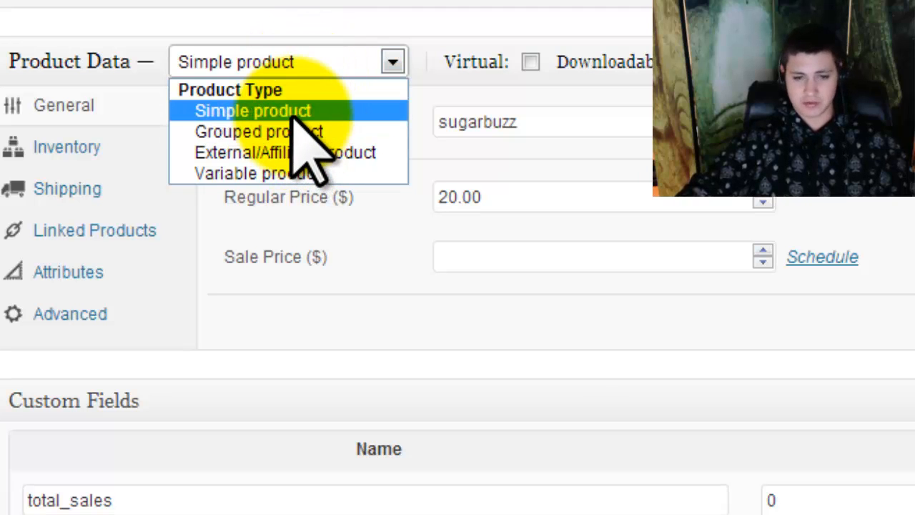
{"action": "left_click", "coordinate": [294, 114]}
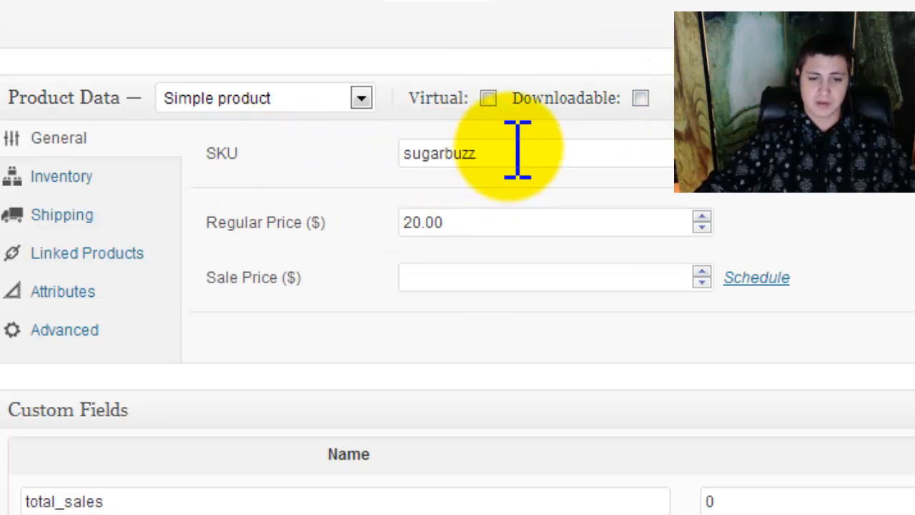
{"action": "mouse_move", "coordinate": [741, 192]}
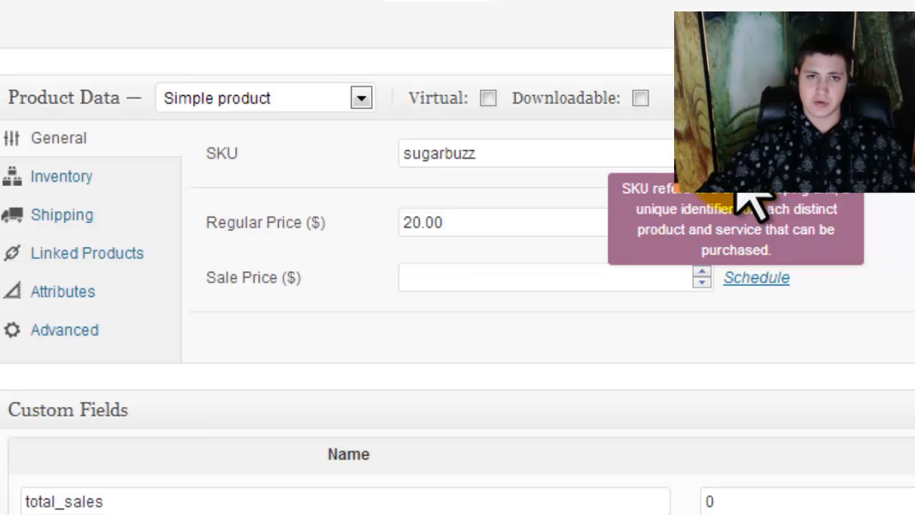
{"action": "left_click_drag", "start_coordinate": [527, 151], "coordinate": [404, 147]}
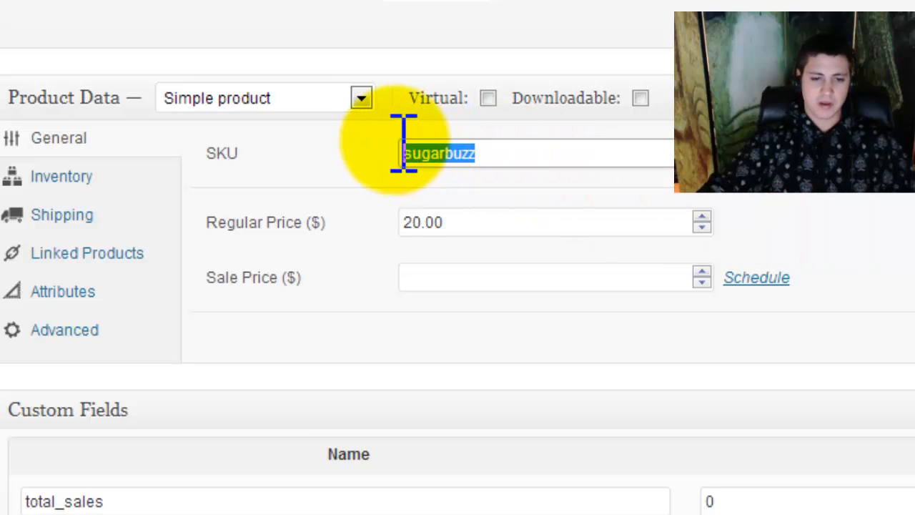
{"action": "left_click", "coordinate": [826, 136]}
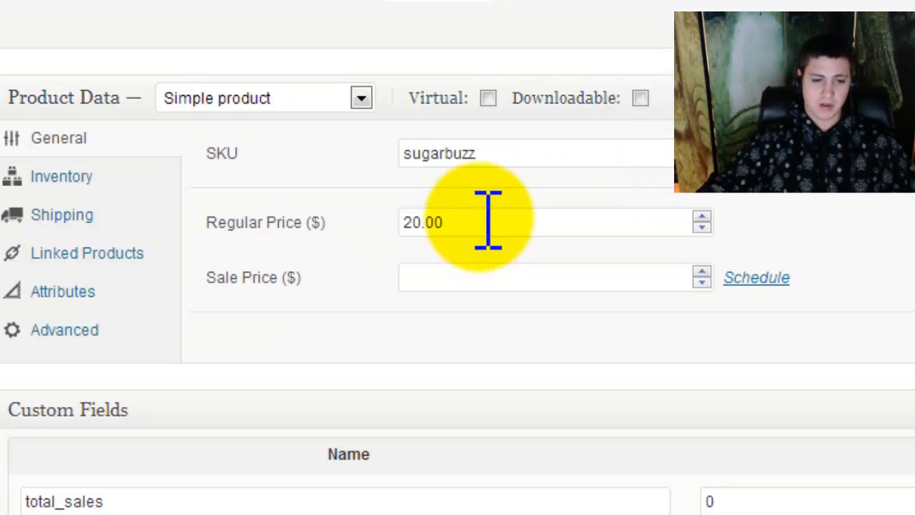
{"action": "left_click", "coordinate": [444, 285]}
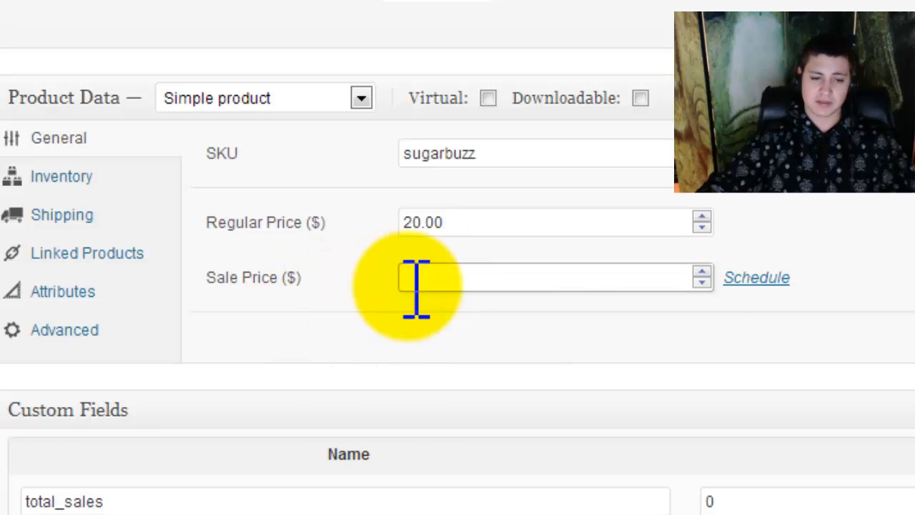
{"action": "left_click", "coordinate": [751, 280]}
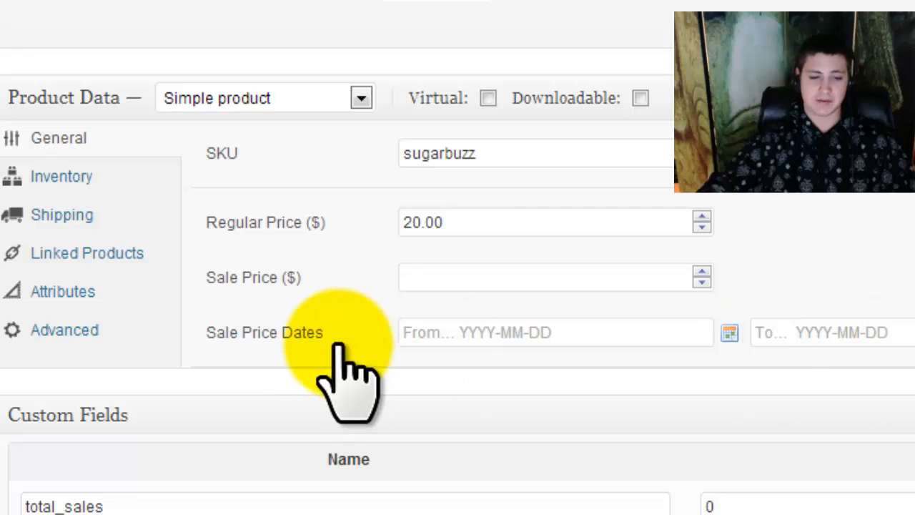
Look through the inventory, shipping, linked products, attributes and advanced product data, returning to the shipping settings
{"action": "left_click", "coordinate": [57, 179]}
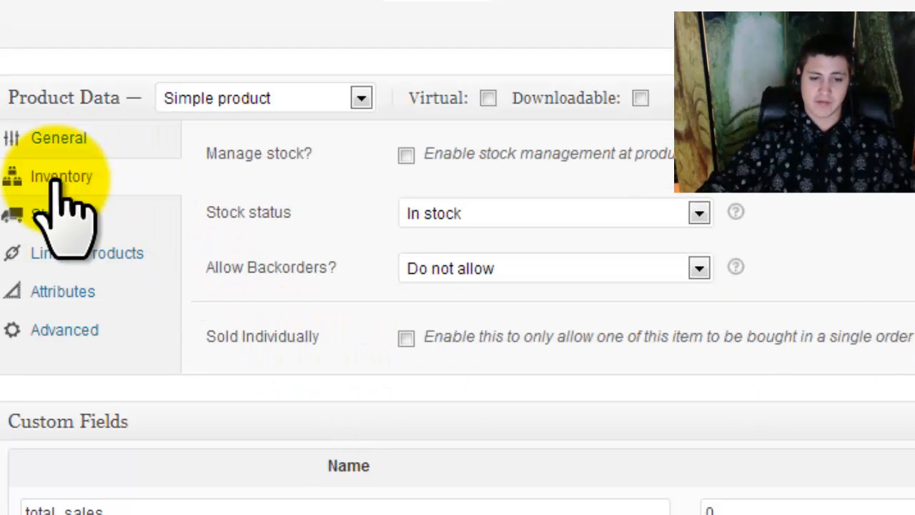
{"action": "left_click", "coordinate": [65, 214]}
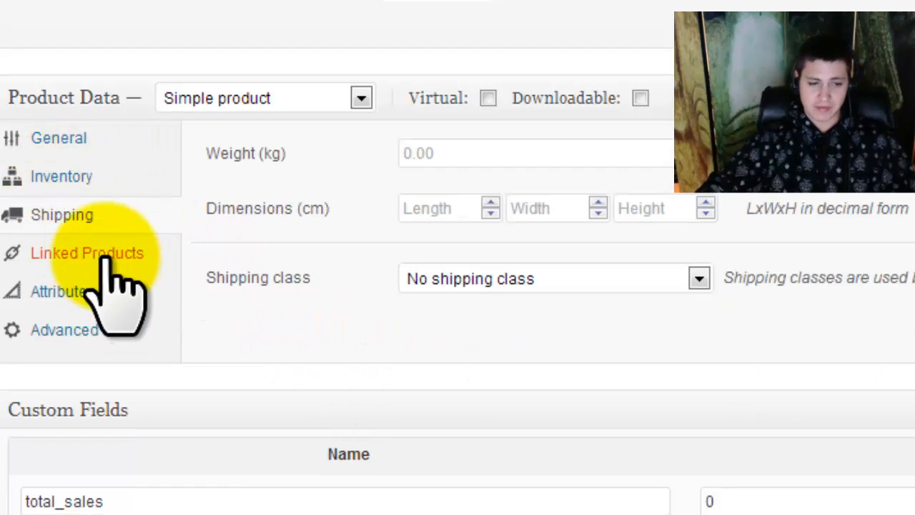
{"action": "left_click", "coordinate": [107, 254]}
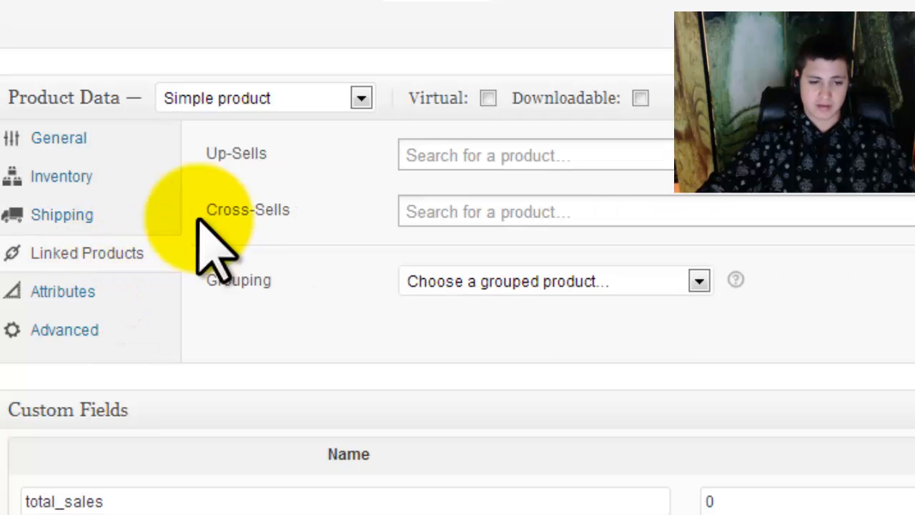
{"action": "left_click", "coordinate": [64, 295]}
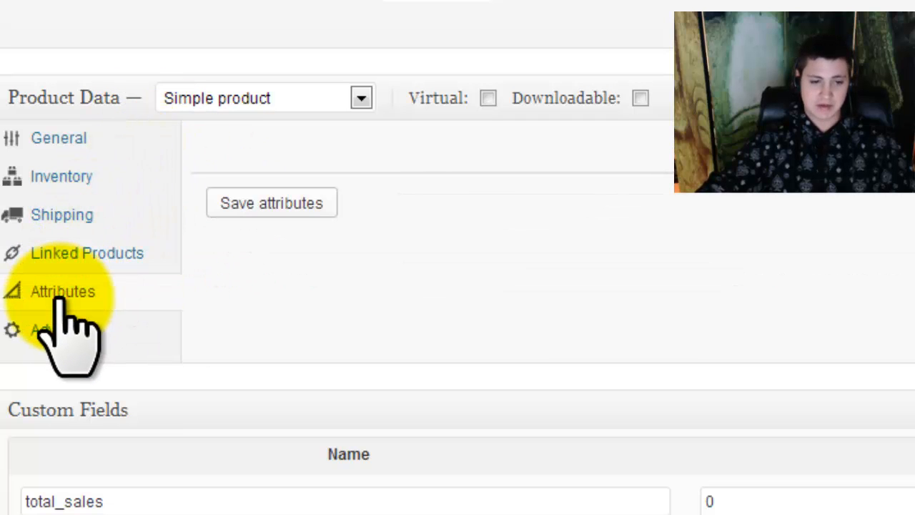
{"action": "left_click", "coordinate": [70, 333]}
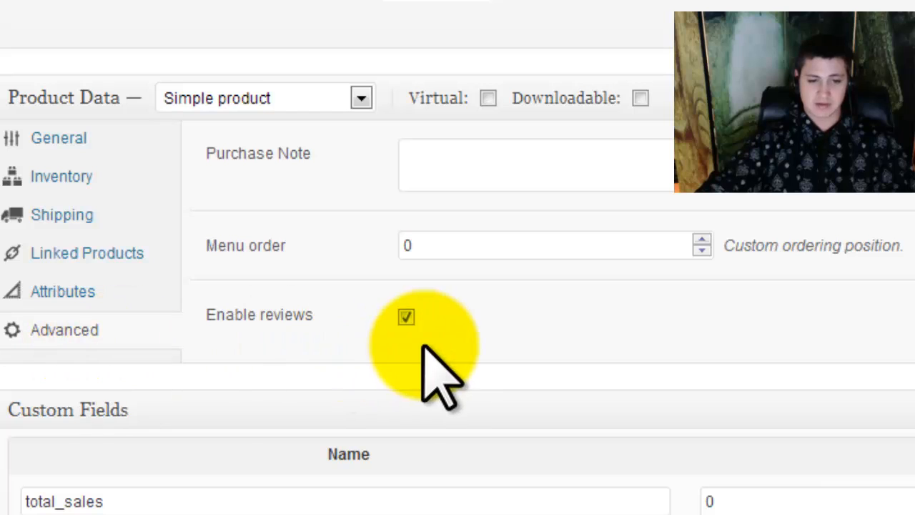
{"action": "left_click", "coordinate": [59, 138]}
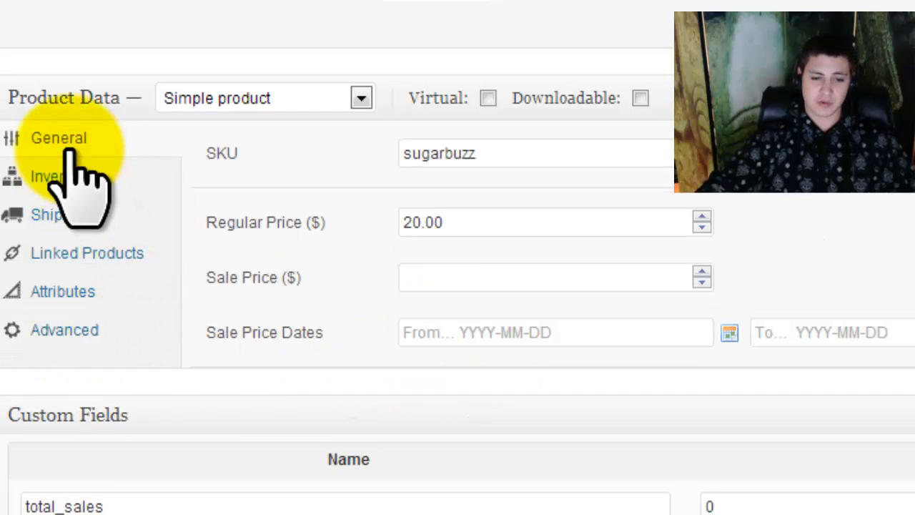
{"action": "left_click", "coordinate": [68, 179]}
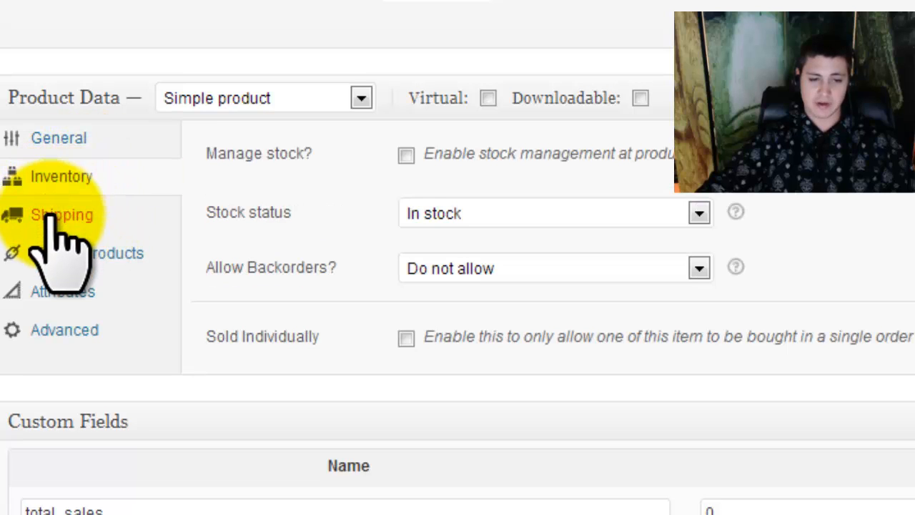
{"action": "left_click", "coordinate": [61, 216]}
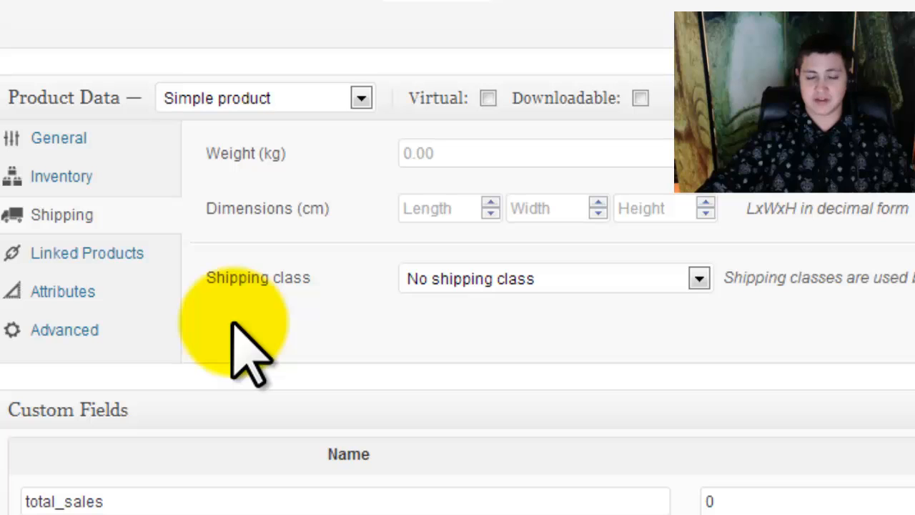
Look over the custom fields and the product short description, and switch the short description to the visual editor
{"action": "scroll", "coordinate": [245, 327], "scroll_direction": "down", "scroll_amount": 3}
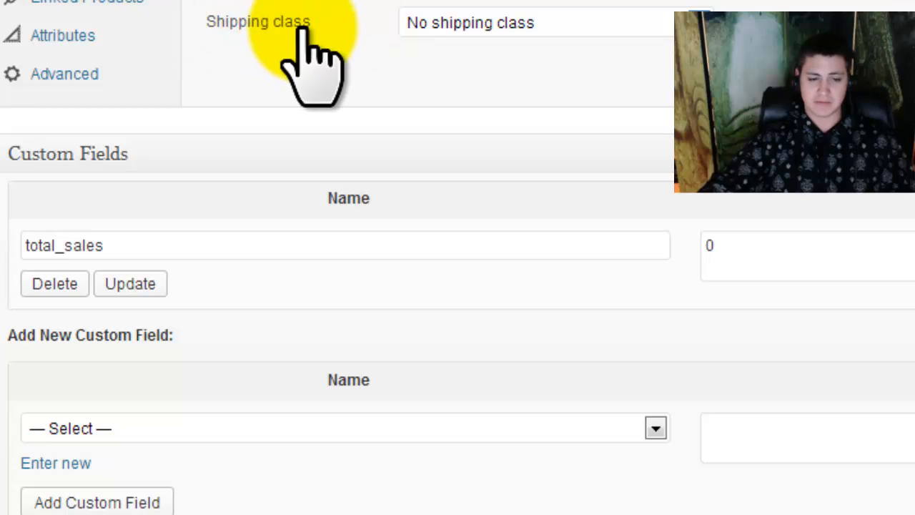
{"action": "scroll", "coordinate": [308, 43], "scroll_direction": "down", "scroll_amount": 3}
{"action": "scroll", "coordinate": [315, 50], "scroll_direction": "up", "scroll_amount": 5}
{"action": "scroll", "coordinate": [314, 50], "scroll_direction": "down", "scroll_amount": 7}
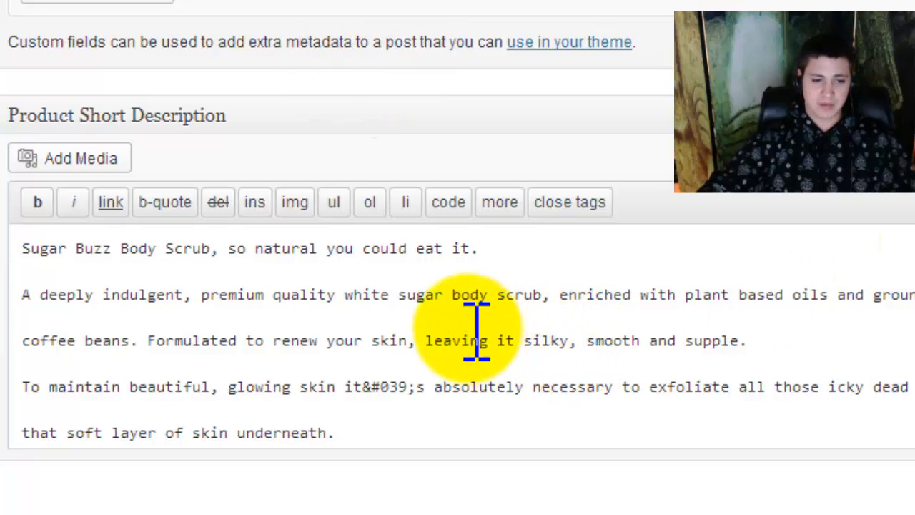
{"action": "left_click_drag", "start_coordinate": [430, 444], "coordinate": [111, 274]}
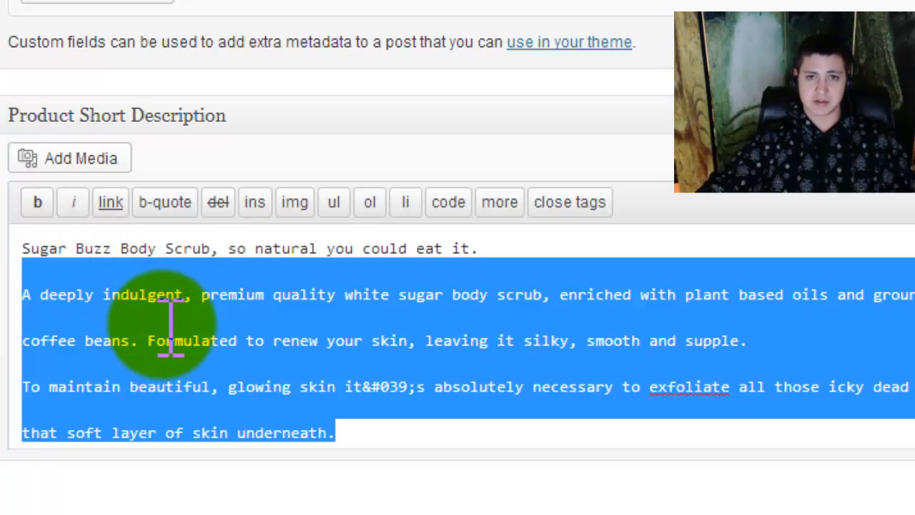
{"action": "scroll", "coordinate": [400, 179], "scroll_direction": "up", "scroll_amount": 5}
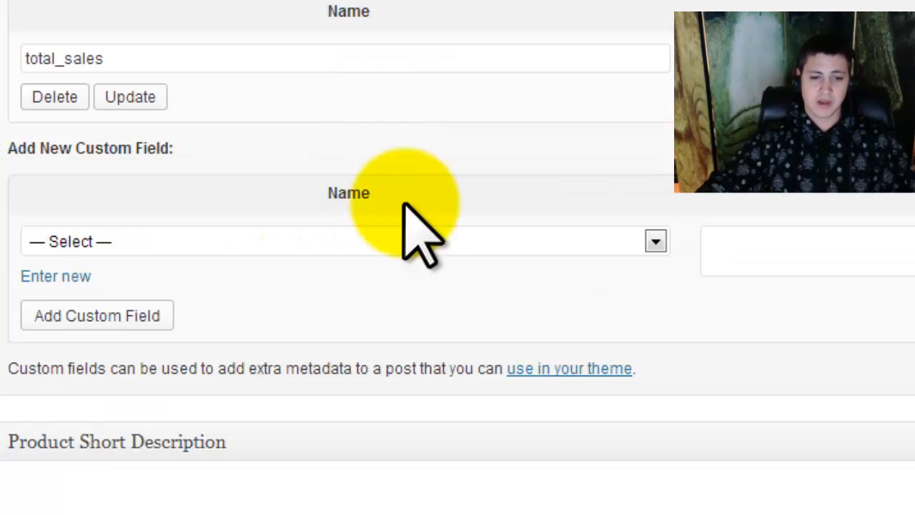
{"action": "scroll", "coordinate": [179, 399], "scroll_direction": "down", "scroll_amount": 4}
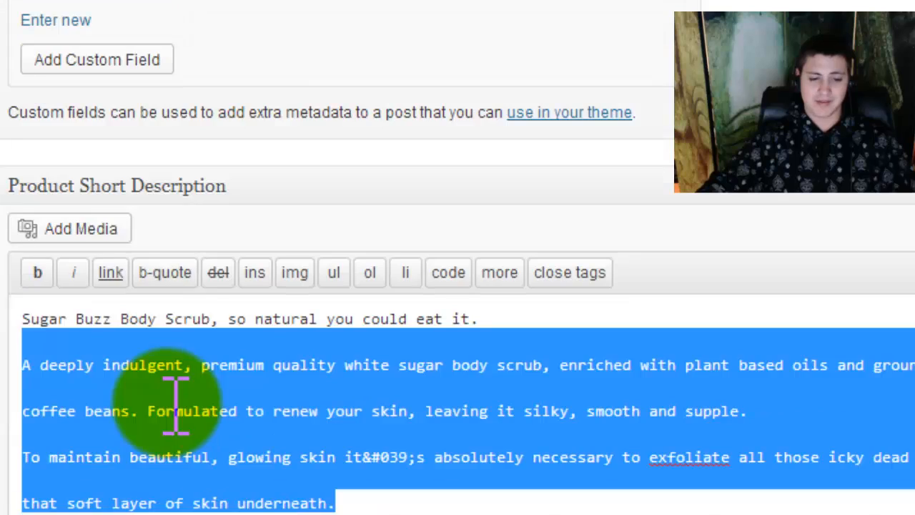
{"action": "scroll", "coordinate": [179, 398], "scroll_direction": "up", "scroll_amount": 15}
{"action": "scroll", "coordinate": [460, 9], "scroll_direction": "down", "scroll_amount": 15}
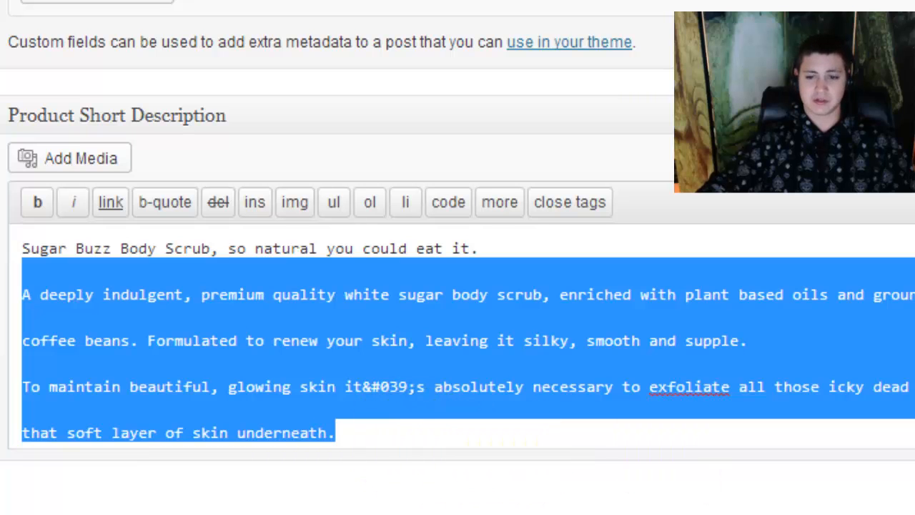
{"action": "left_click", "coordinate": [914, 170]}
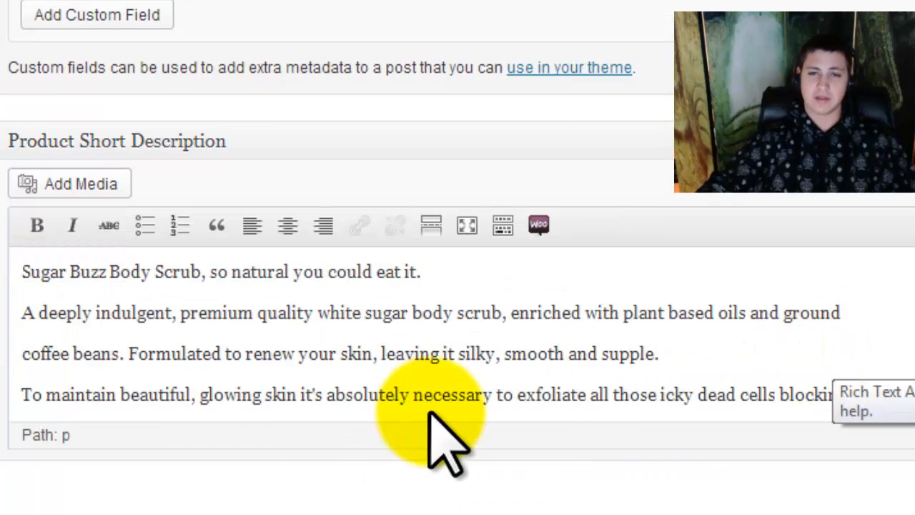
Move the draft copy of the product to the trash
{"action": "scroll", "coordinate": [422, 407], "scroll_direction": "up", "scroll_amount": 12}
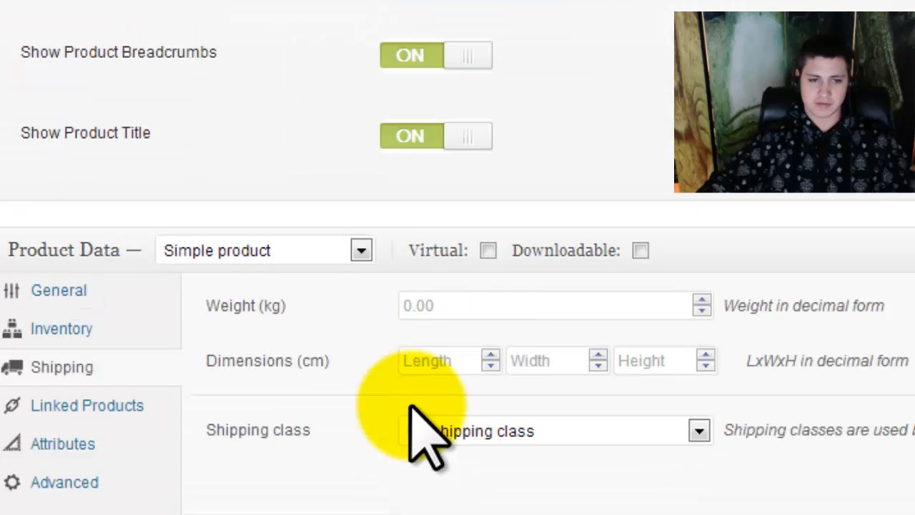
{"action": "scroll", "coordinate": [762, 318], "scroll_direction": "up", "scroll_amount": 3}
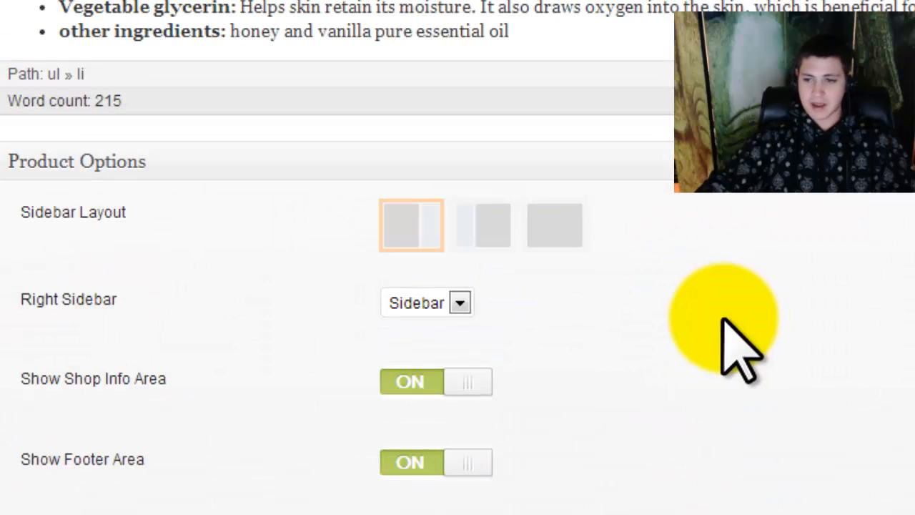
{"action": "scroll", "coordinate": [458, 286], "scroll_direction": "up", "scroll_amount": 8}
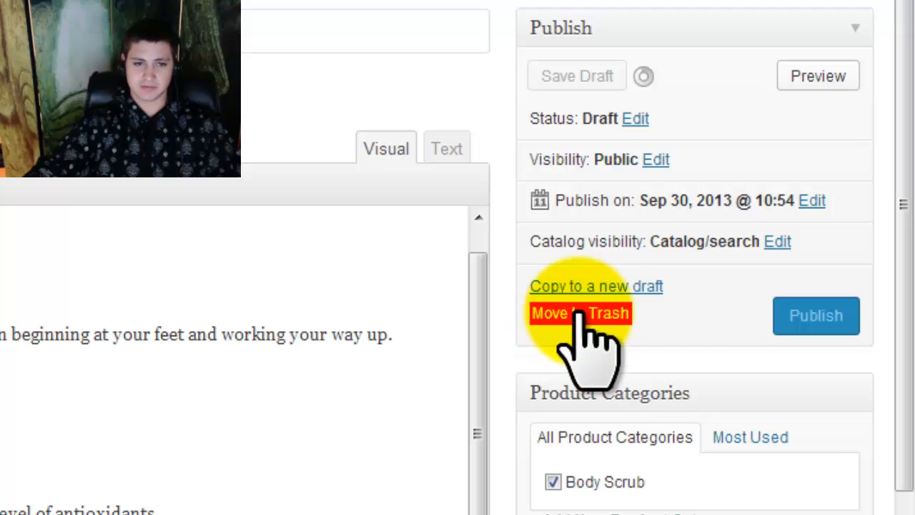
{"action": "left_click", "coordinate": [578, 315]}
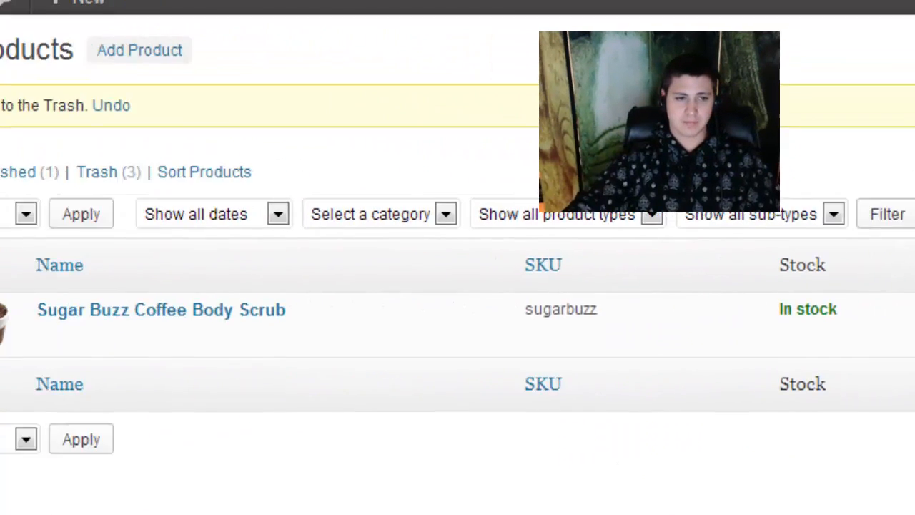
Open the payment gateways in the WooCommerce settings and choose PayPal as the default gateway
{"action": "mouse_move", "coordinate": [129, 342]}
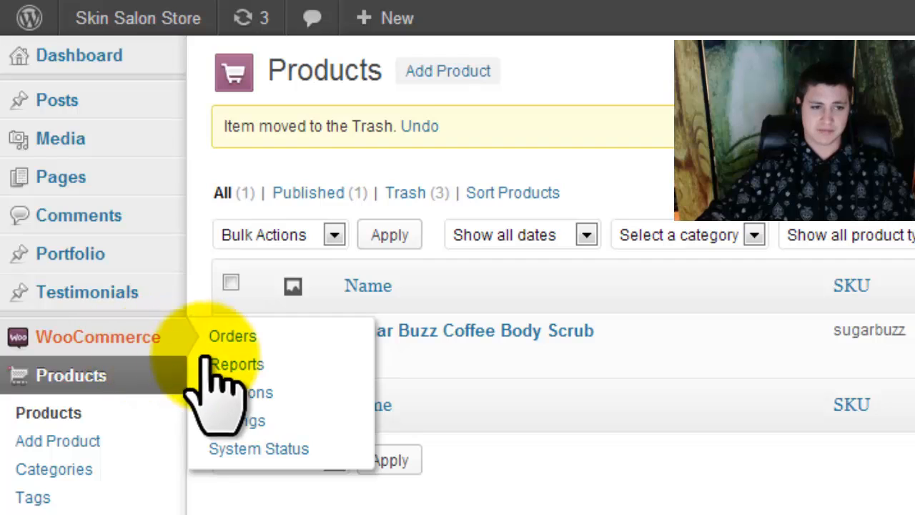
{"action": "left_click", "coordinate": [264, 428]}
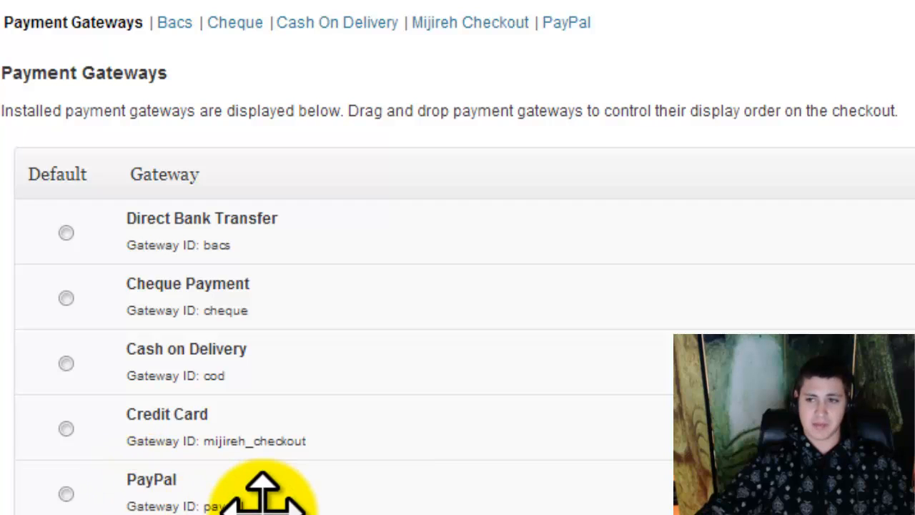
{"action": "left_click", "coordinate": [66, 494]}
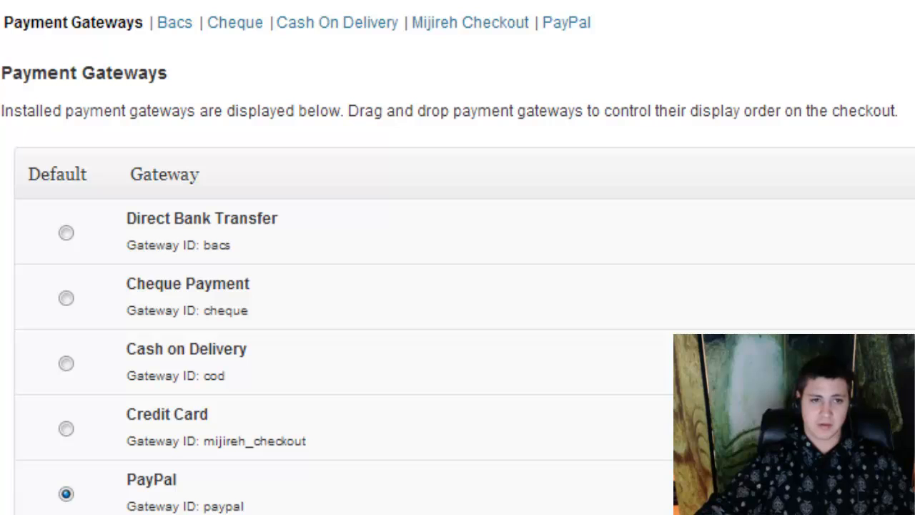
Open the PayPal standard gateway settings and enable the PayPal sandbox for gateway testing
{"action": "left_click", "coordinate": [562, 25]}
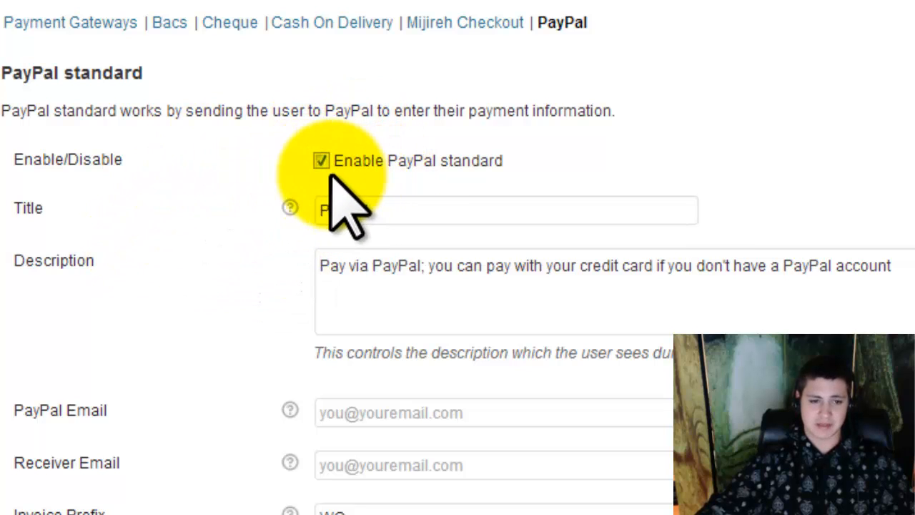
{"action": "scroll", "coordinate": [326, 177], "scroll_direction": "down", "scroll_amount": 2}
{"action": "scroll", "coordinate": [271, 227], "scroll_direction": "up", "scroll_amount": 2}
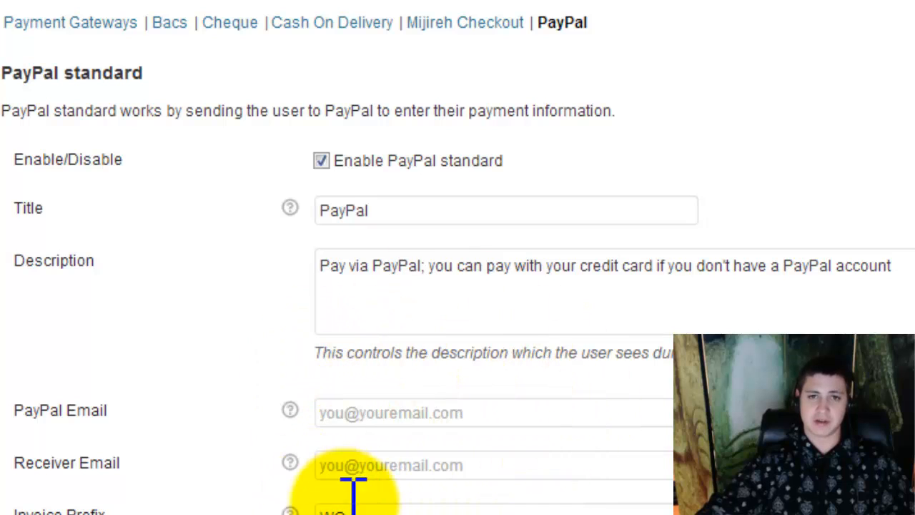
{"action": "scroll", "coordinate": [179, 508], "scroll_direction": "down", "scroll_amount": 3}
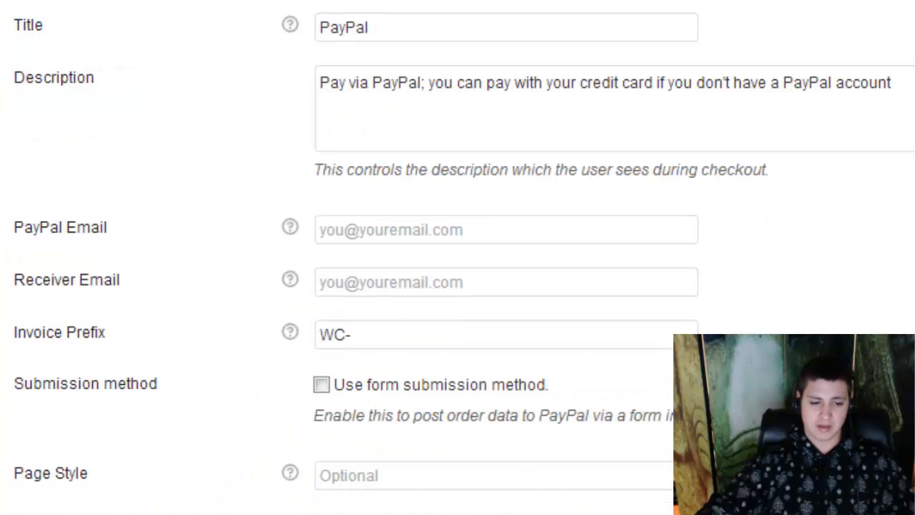
{"action": "scroll", "coordinate": [322, 429], "scroll_direction": "down", "scroll_amount": 6}
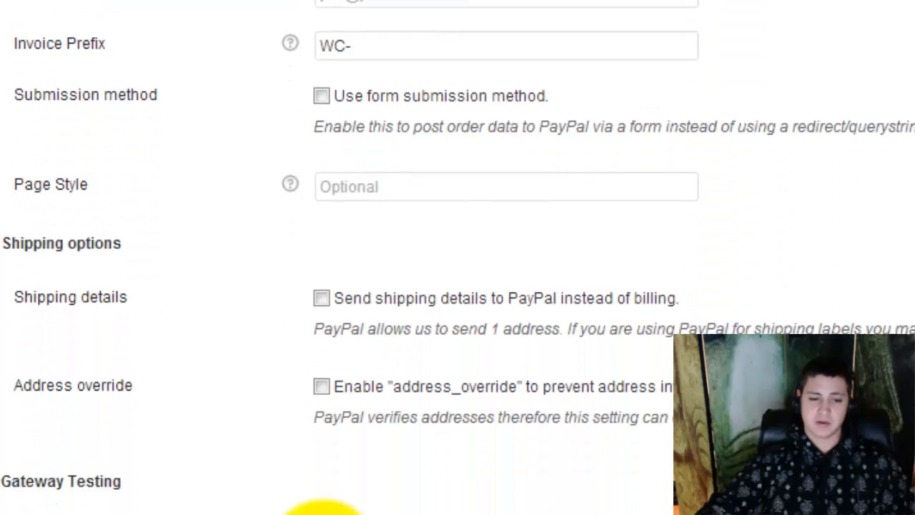
{"action": "left_click", "coordinate": [321, 391]}
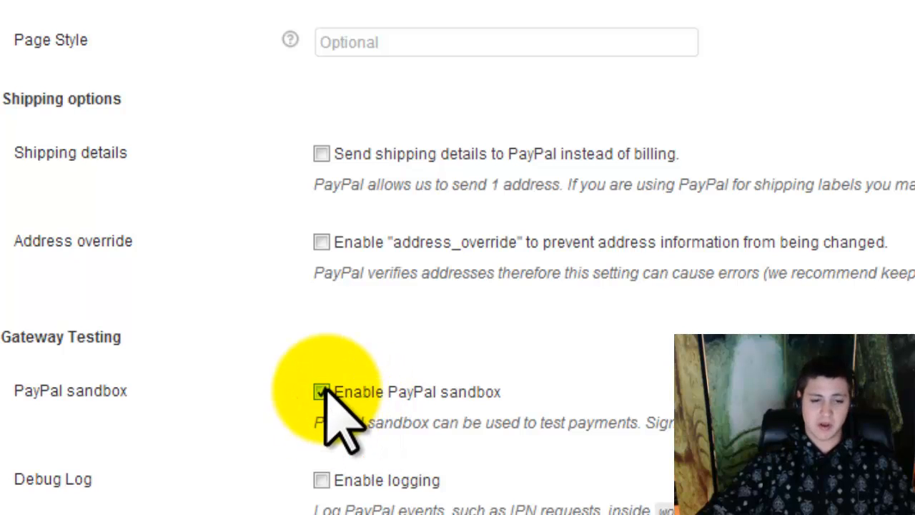
{"action": "scroll", "coordinate": [207, 350], "scroll_direction": "up", "scroll_amount": 3}
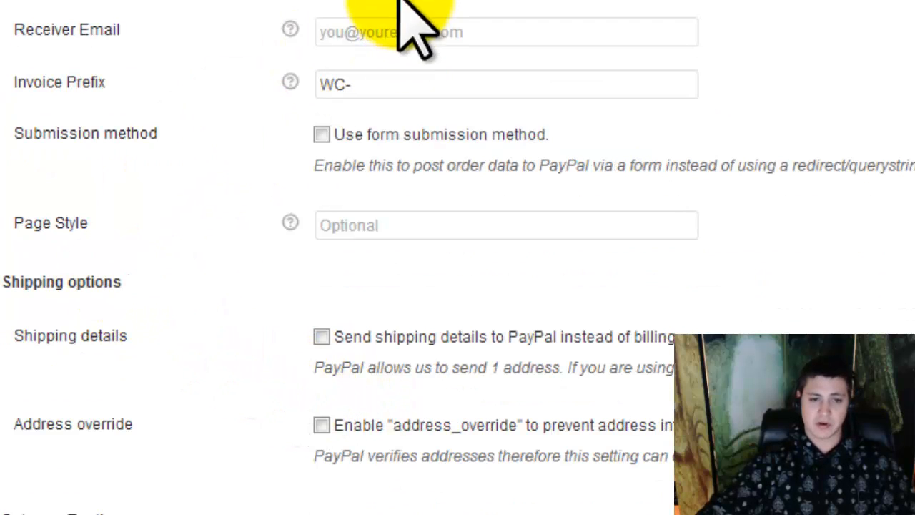